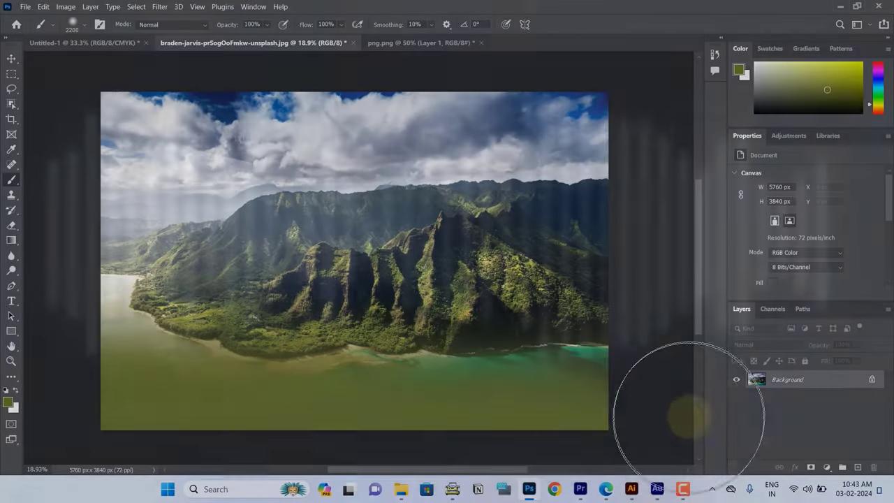
# Paint three grass-brush strokes across the lower and left parts of the landscape photo
pyautogui.moveTo(689, 416)
pyautogui.mouseDown()
pyautogui.moveTo(54, 361)
pyautogui.moveTo(668, 370)
pyautogui.mouseUp()
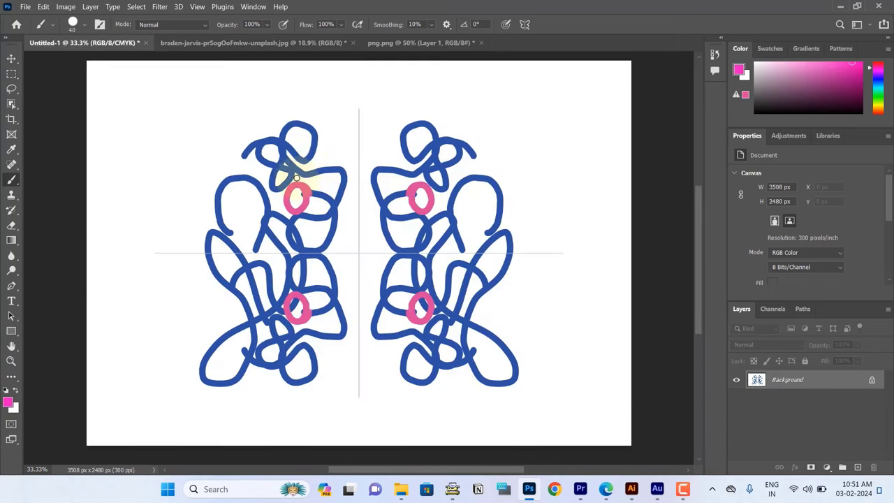
pyautogui.moveTo(297, 179)
pyautogui.mouseDown()
pyautogui.moveTo(349, 189)
pyautogui.moveTo(329, 143)
pyautogui.moveTo(350, 223)
pyautogui.moveTo(280, 228)
pyautogui.mouseUp()
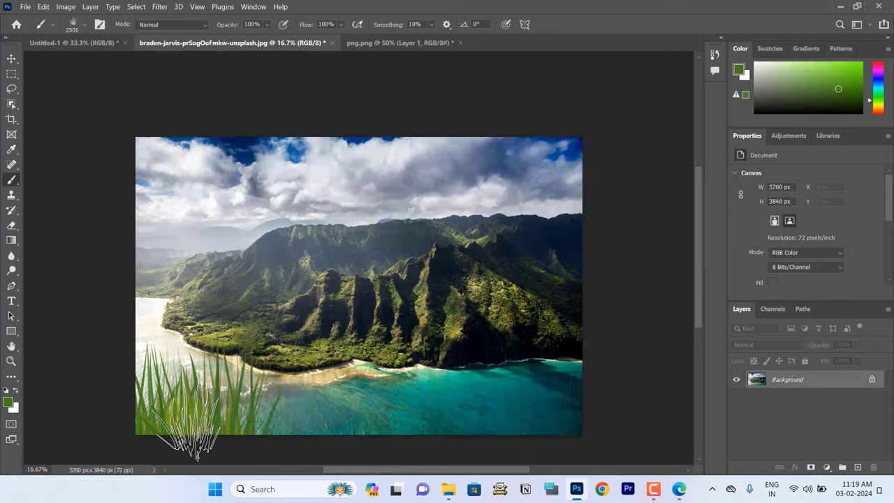
pyautogui.moveTo(187, 424)
pyautogui.mouseDown()
pyautogui.moveTo(535, 410)
pyautogui.moveTo(449, 389)
pyautogui.moveTo(116, 350)
pyautogui.moveTo(175, 328)
pyautogui.mouseUp()
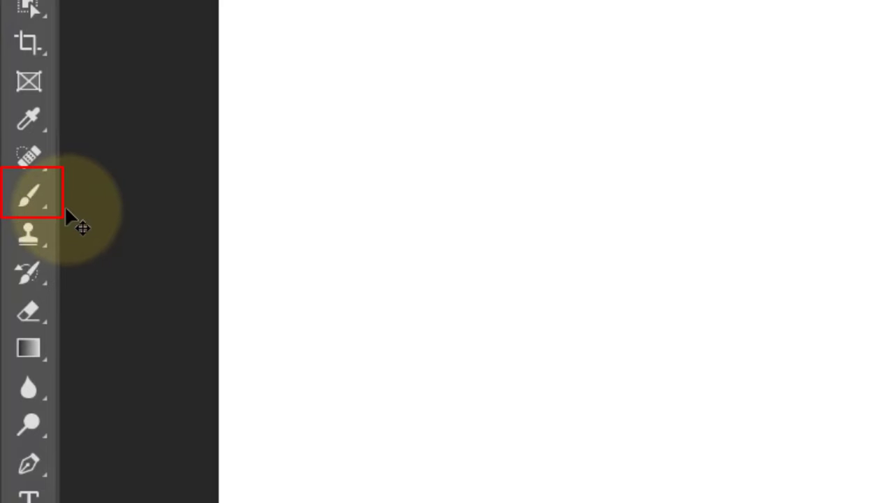
# Switch to the Brush tool (B) and paint two test strokes on the blank canvas
pyautogui.press('b')
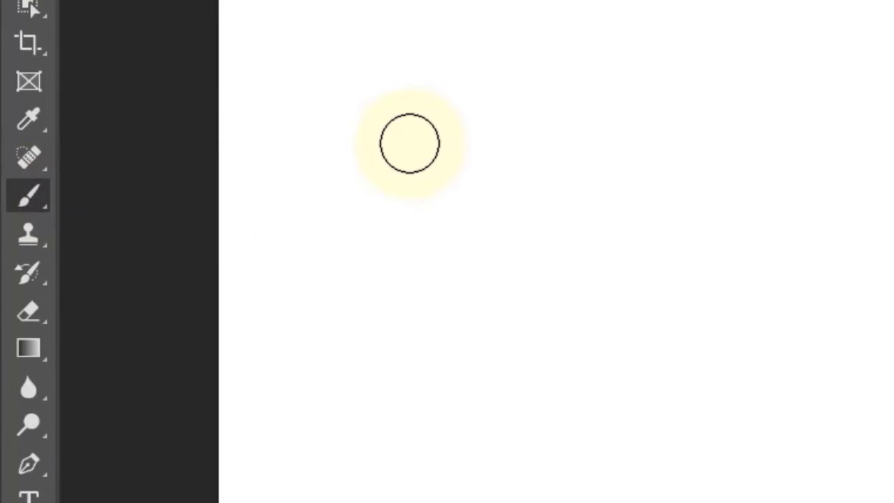
pyautogui.moveTo(339, 169); pyautogui.dragTo(412, 162)
pyautogui.moveTo(387, 130)
pyautogui.mouseDown()
pyautogui.moveTo(418, 162)
pyautogui.moveTo(391, 207)
pyautogui.mouseUp()
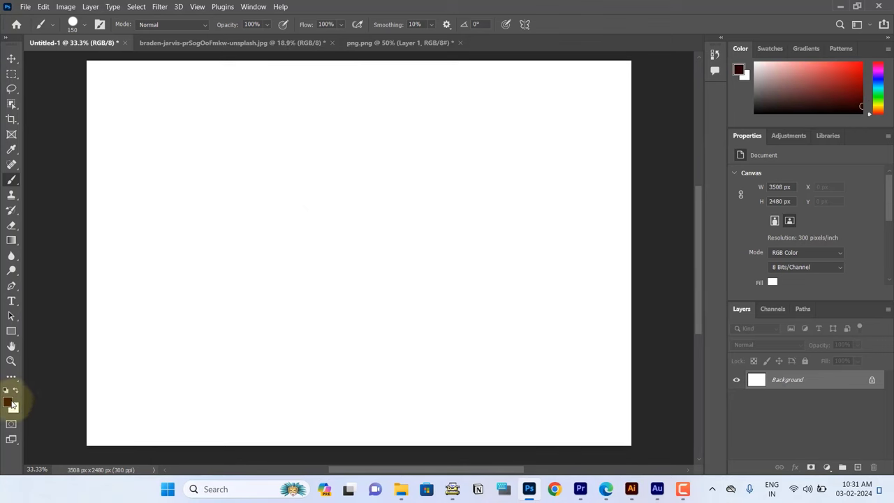
# Set the foreground colour to bright red dc0505 in the Color Picker
pyautogui.click(8, 402)
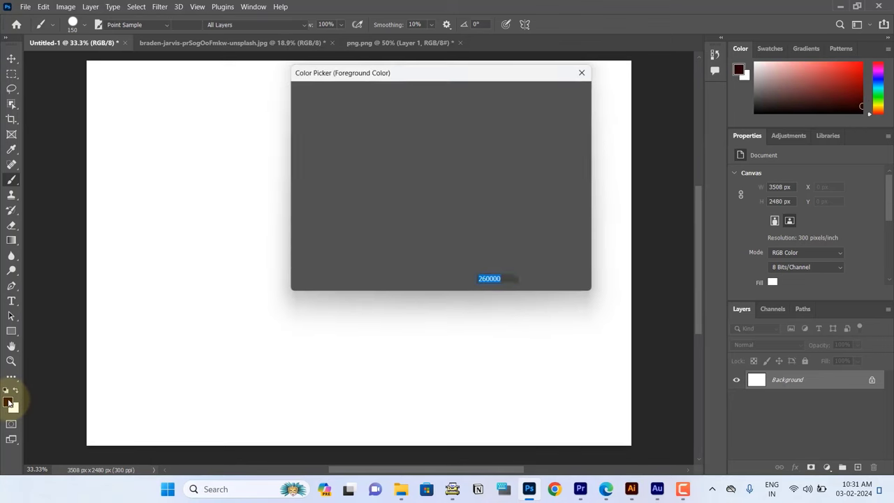
pyautogui.click(407, 126)
pyautogui.moveTo(407, 126); pyautogui.dragTo(438, 117)
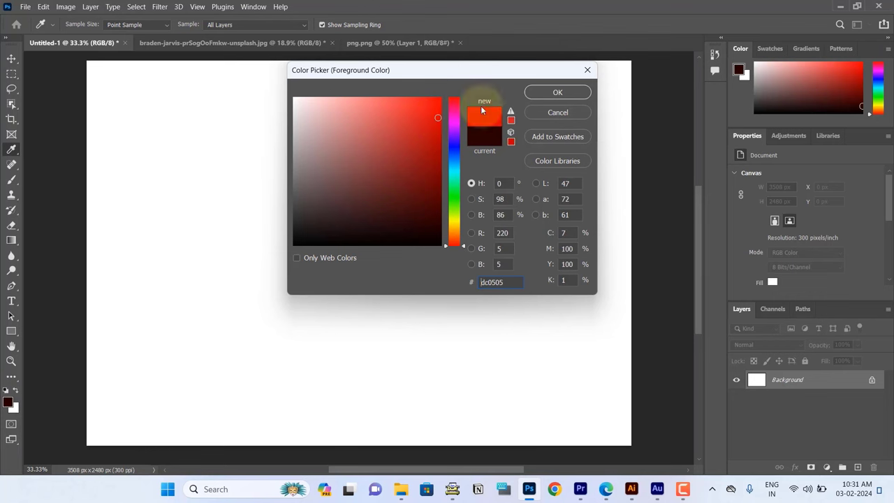
pyautogui.click(557, 93)
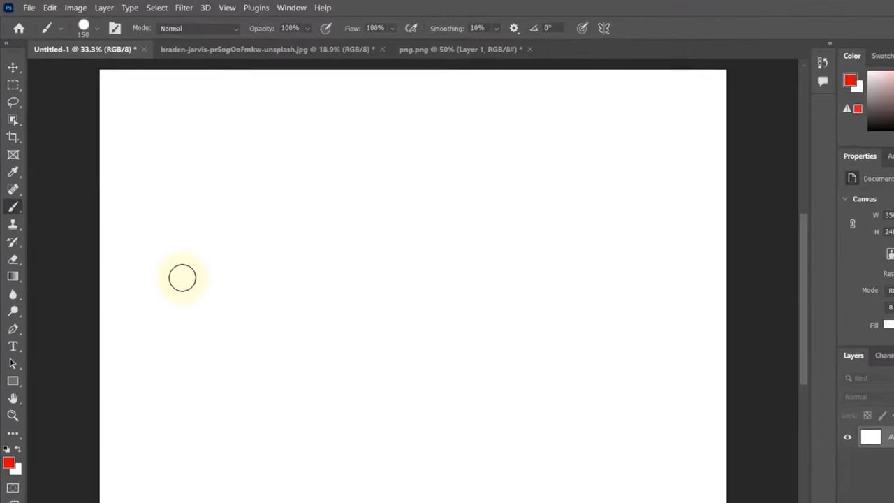
# Paint a red zig-zag, then two straight red lines using click and Shift-click points
pyautogui.click(154, 238)
pyautogui.moveTo(166, 204); pyautogui.dragTo(570, 197)
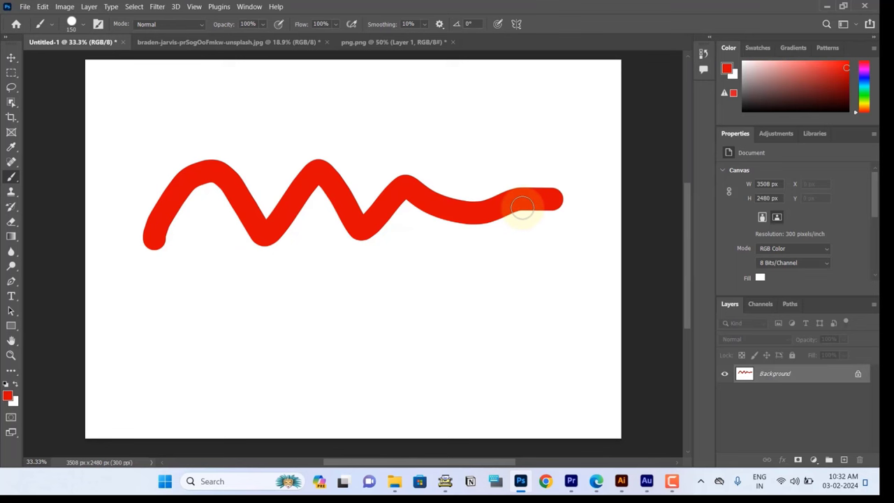
pyautogui.click(287, 286)
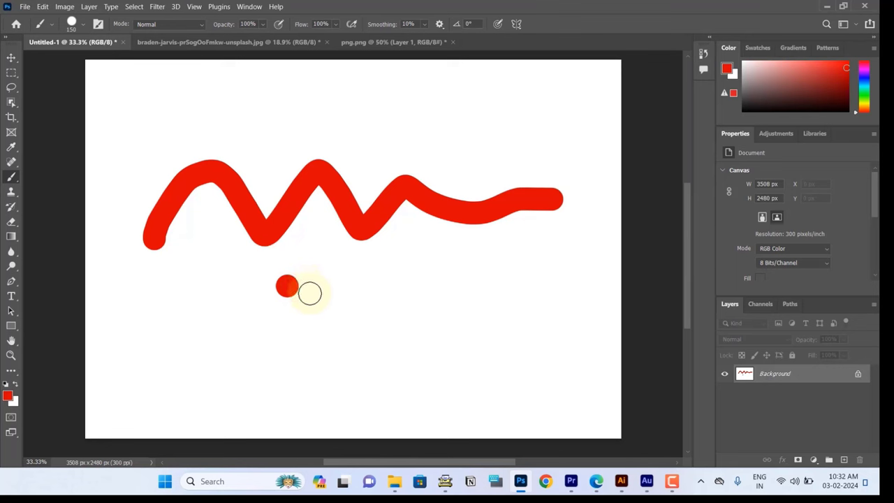
pyautogui.keyDown('shift'); pyautogui.click(586, 96); pyautogui.keyUp('shift')
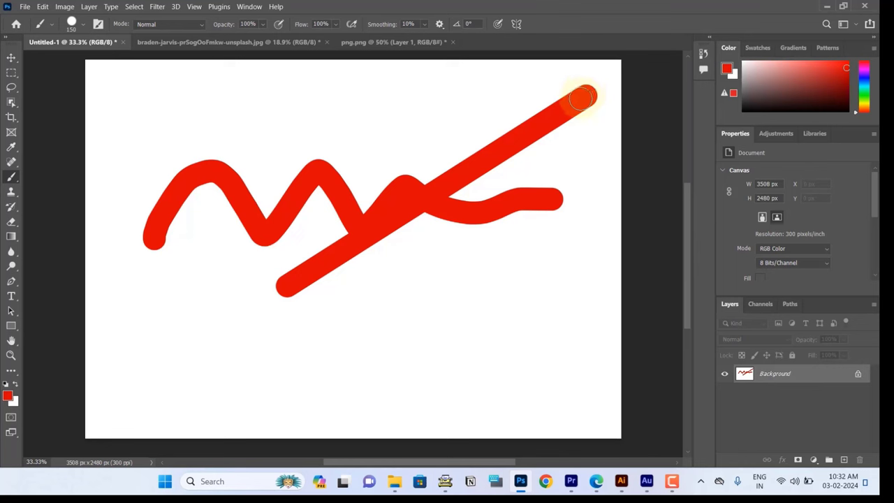
pyautogui.click(97, 367)
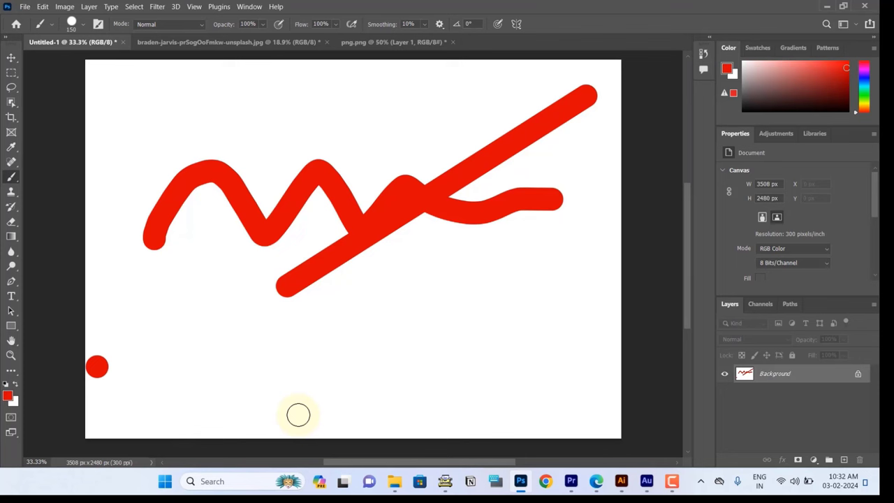
pyautogui.keyDown('shift'); pyautogui.click(584, 300); pyautogui.keyUp('shift')
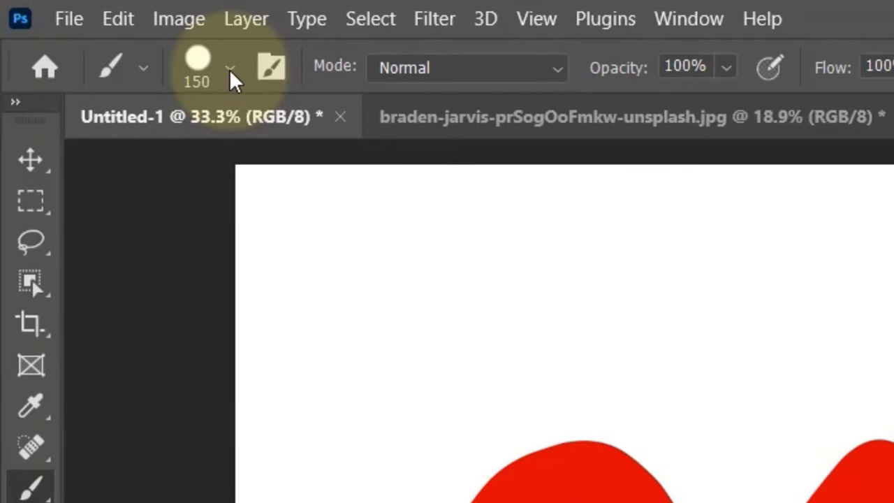
# Raise the brush size to 417 px and paint a wide red band across the top
pyautogui.click(231, 70)
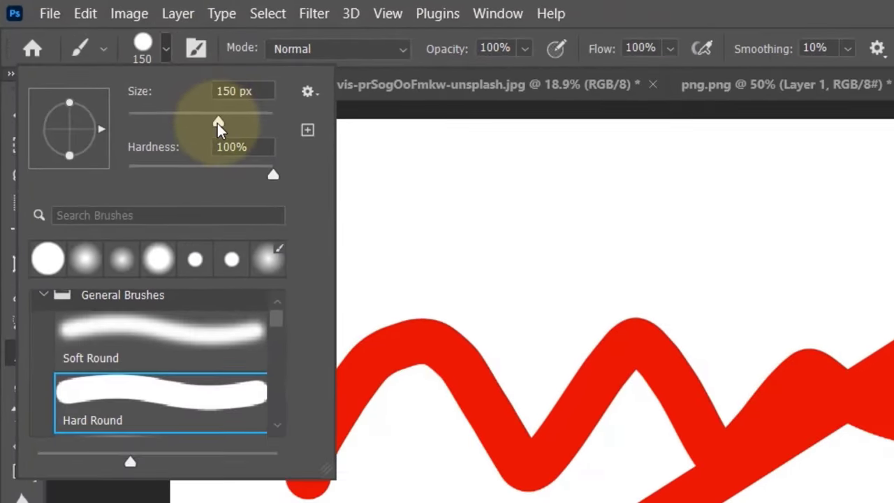
pyautogui.moveTo(217, 123); pyautogui.dragTo(221, 122)
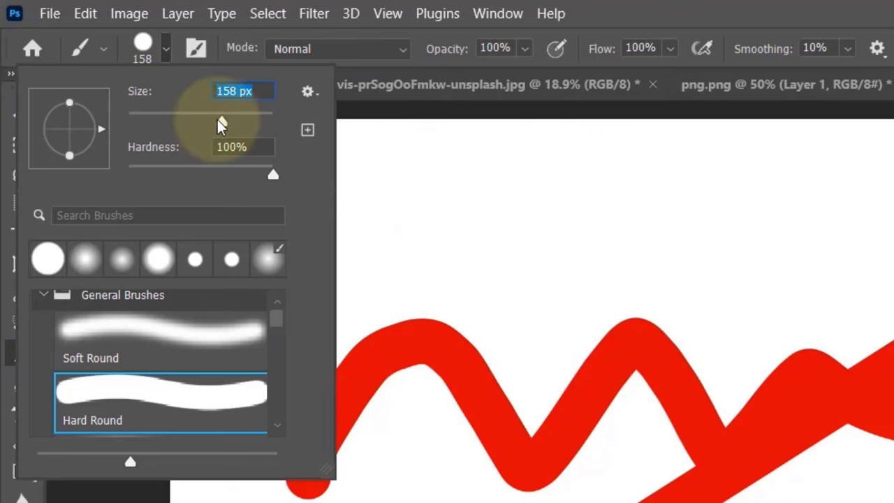
pyautogui.moveTo(221, 125); pyautogui.dragTo(253, 123)
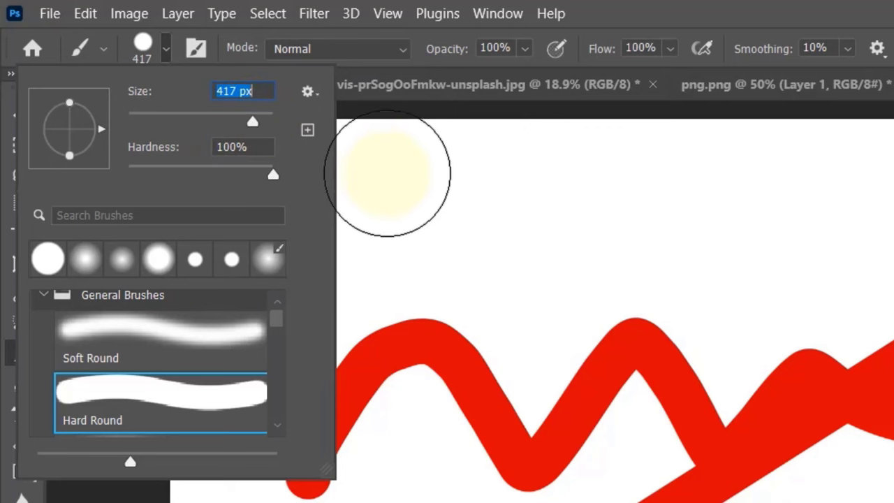
pyautogui.moveTo(447, 230); pyautogui.dragTo(890, 234)
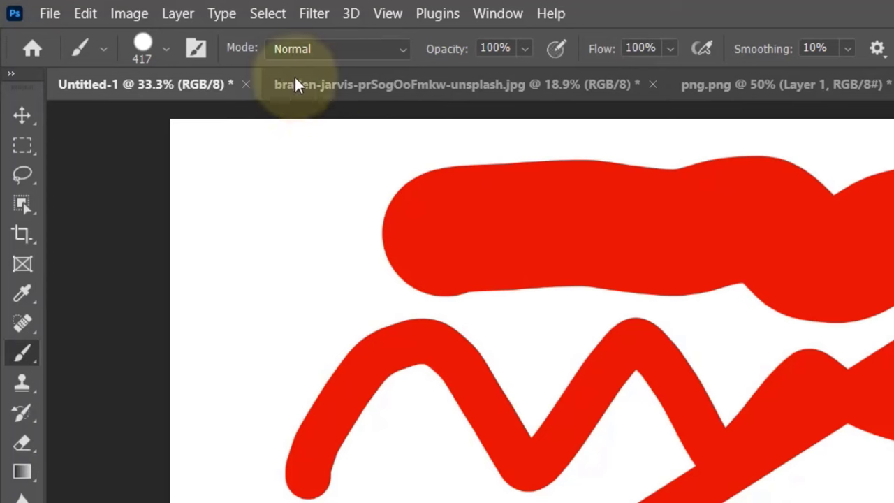
# Paint a big round red dot, then a short red dash with a smaller brush
pyautogui.click(167, 49)
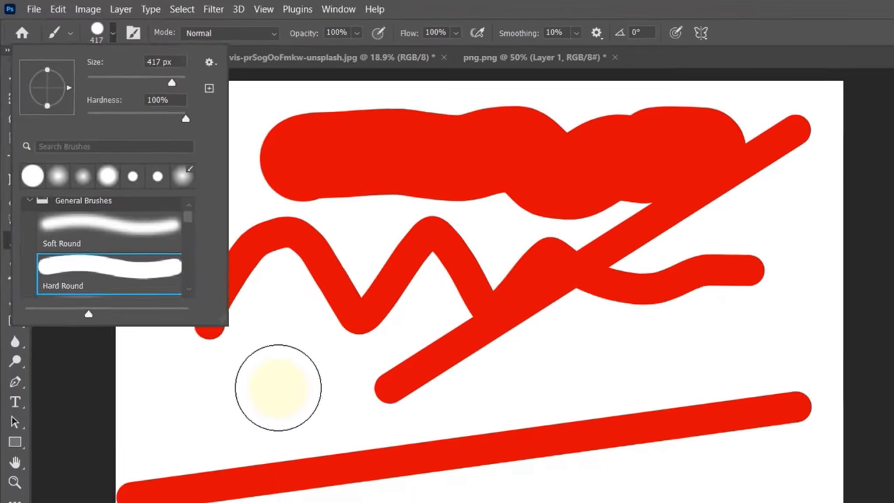
pyautogui.click(277, 385)
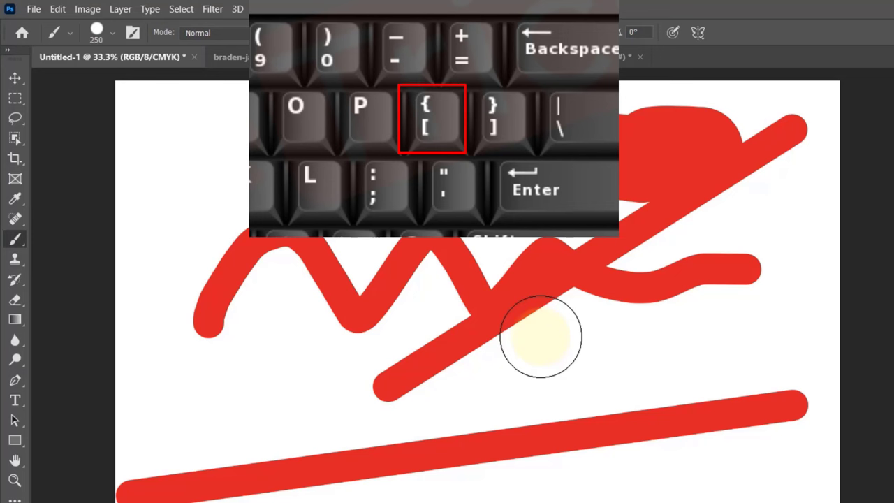
pyautogui.press('[')
pyautogui.press('[')
pyautogui.press('[')
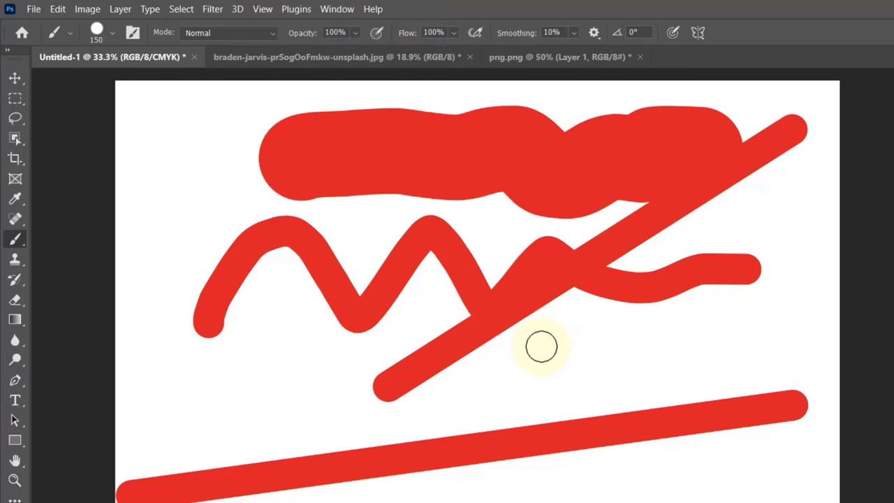
pyautogui.moveTo(541, 345); pyautogui.dragTo(691, 331)
# Enlarge the brush to 600 px and paint large red blobs at lower-left
pyautogui.press(']')
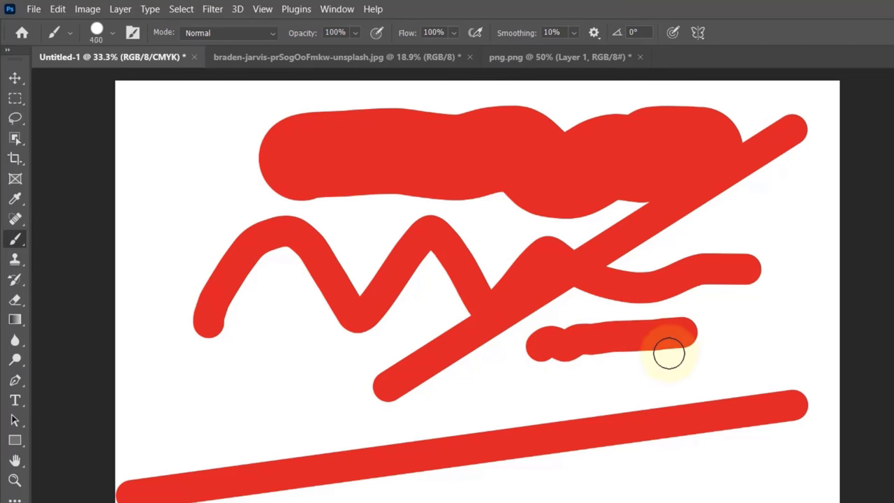
pyautogui.press(']')
pyautogui.click(449, 360)
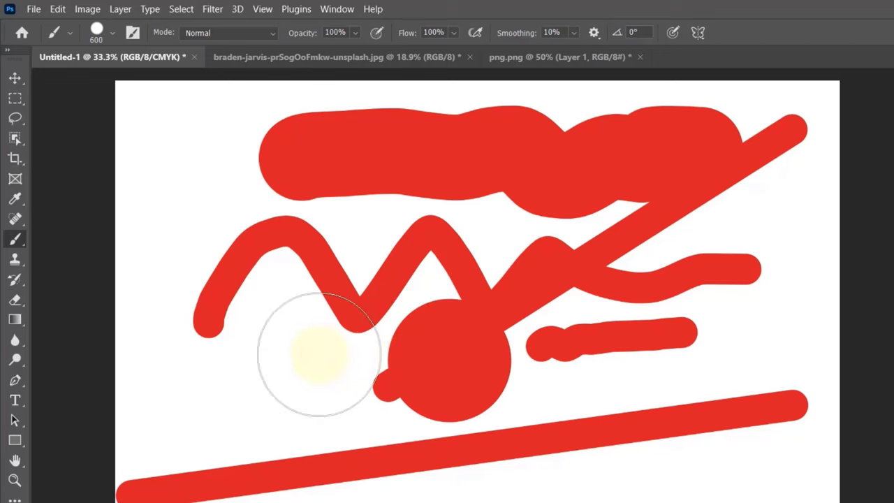
pyautogui.click(319, 354)
pyautogui.moveTo(245, 305)
pyautogui.mouseDown()
pyautogui.moveTo(413, 213)
pyautogui.moveTo(426, 220)
pyautogui.mouseUp()
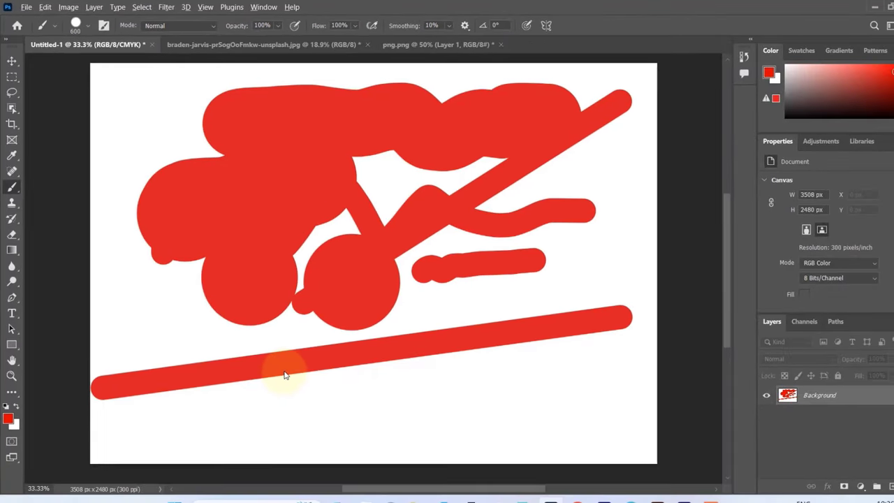
# Resize the brush to 278 px and paint a wavy red band below the bottom line
pyautogui.keyDown('alt'); pyautogui.rightClick(285, 376); pyautogui.keyUp('alt')
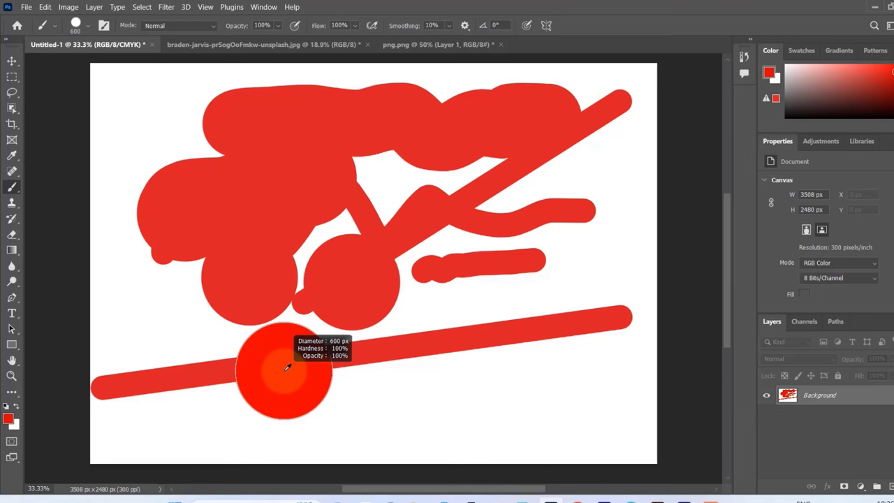
pyautogui.moveTo(287, 367)
pyautogui.mouseDown()
pyautogui.moveTo(366, 364)
pyautogui.moveTo(251, 366)
pyautogui.mouseUp()
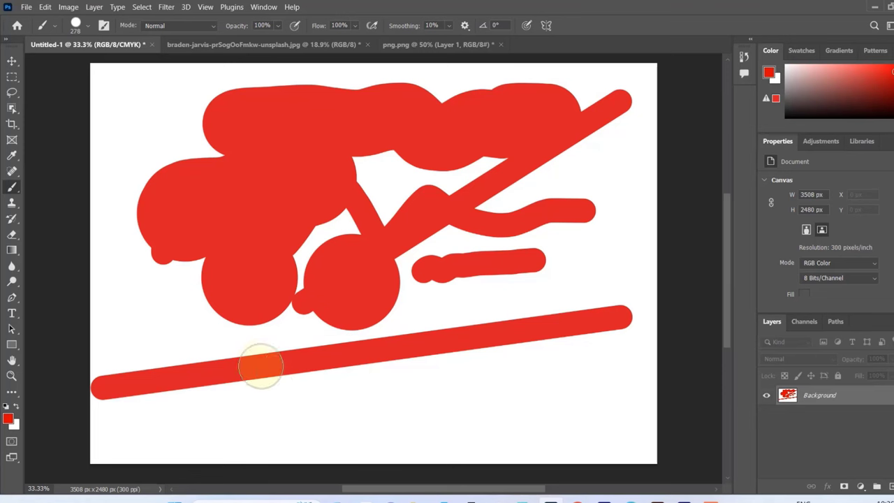
pyautogui.moveTo(279, 409)
pyautogui.mouseDown()
pyautogui.moveTo(549, 393)
pyautogui.moveTo(541, 383)
pyautogui.mouseUp()
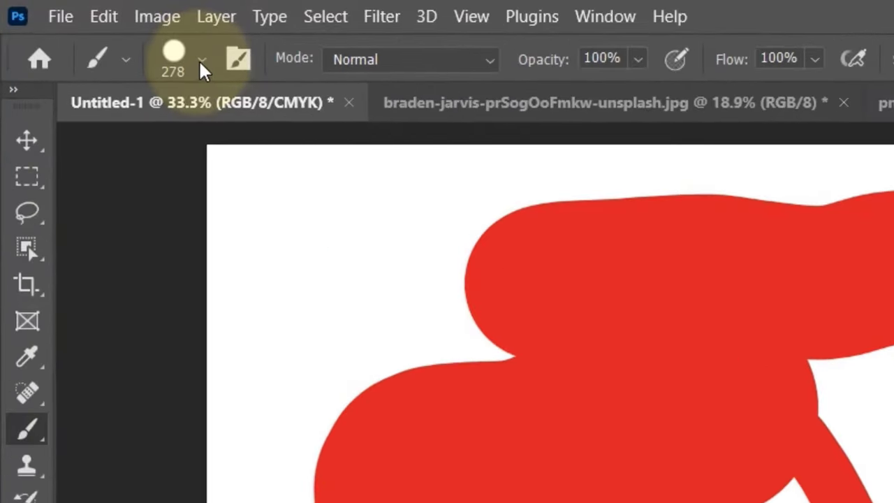
pyautogui.click(201, 61)
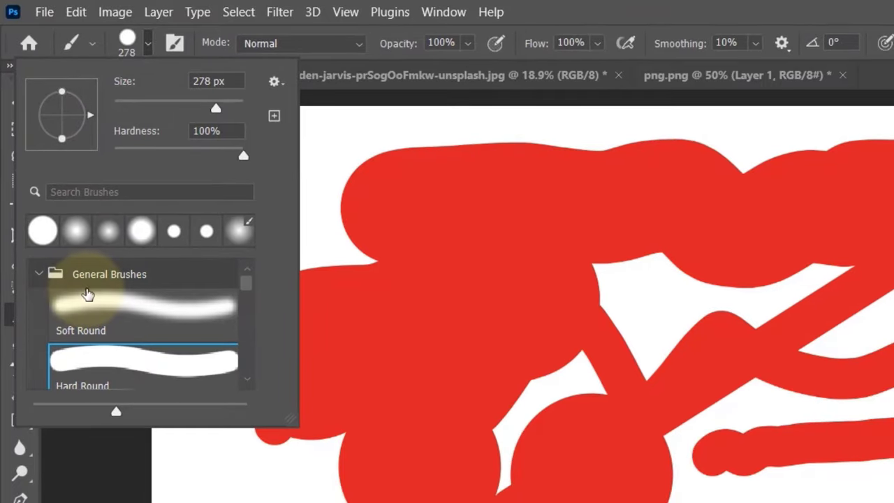
# Browse the General Brushes folder and undo an accidental brush-folder reorder
pyautogui.scroll(-1, 90, 297)
pyautogui.scroll(1, 89, 310)
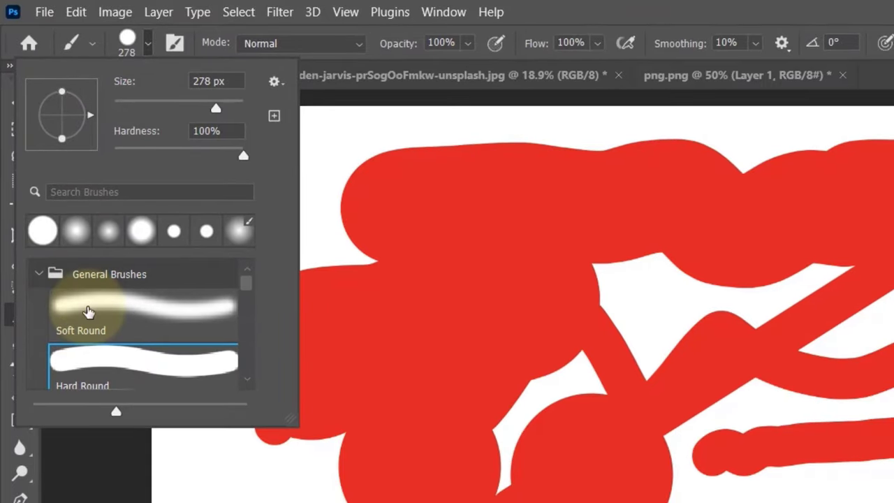
pyautogui.click(39, 276)
pyautogui.click(38, 275)
pyautogui.click(38, 274)
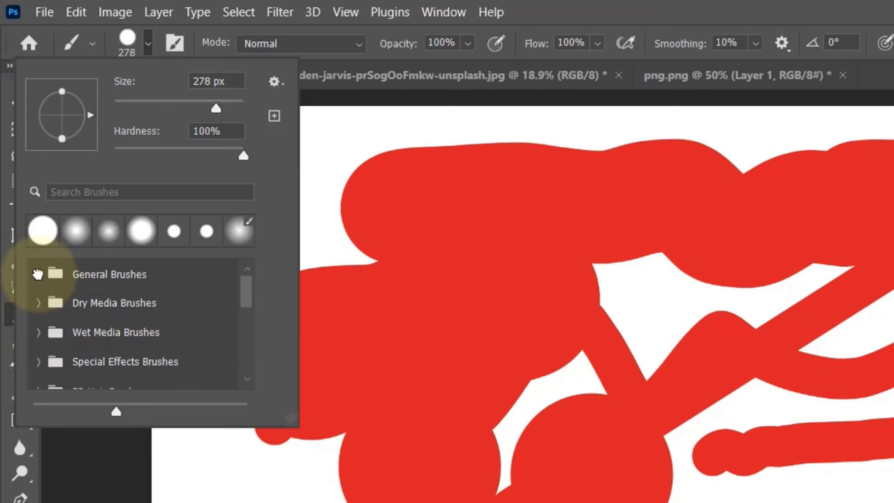
pyautogui.moveTo(38, 274); pyautogui.dragTo(126, 312)
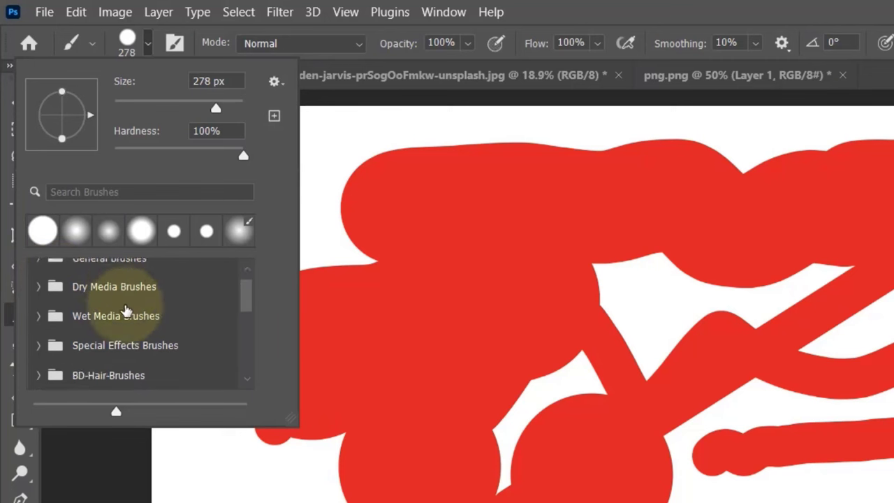
pyautogui.hotkey('ctrl', 'z')
pyautogui.hotkey('ctrl', 'shift', 'z')
pyautogui.hotkey('ctrl', 'z')
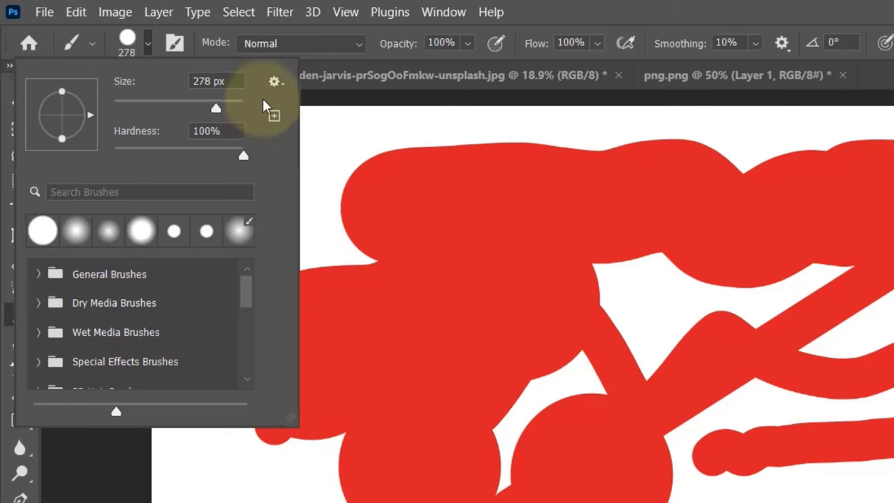
# Append Default Brushes from the picker's menu and expand the General Brushes set
pyautogui.click(276, 81)
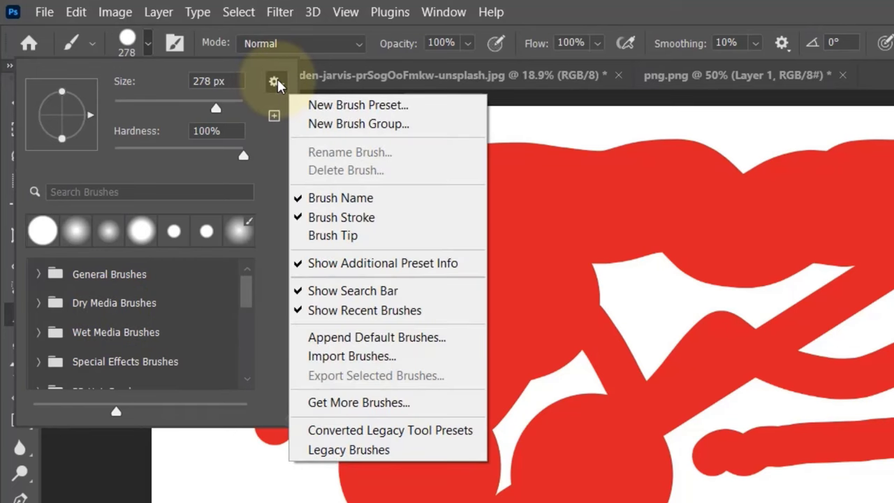
pyautogui.click(392, 339)
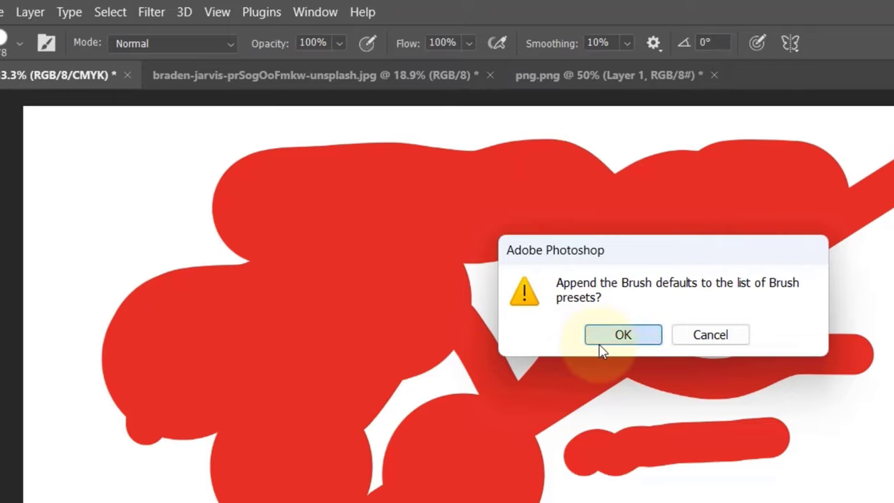
pyautogui.click(602, 350)
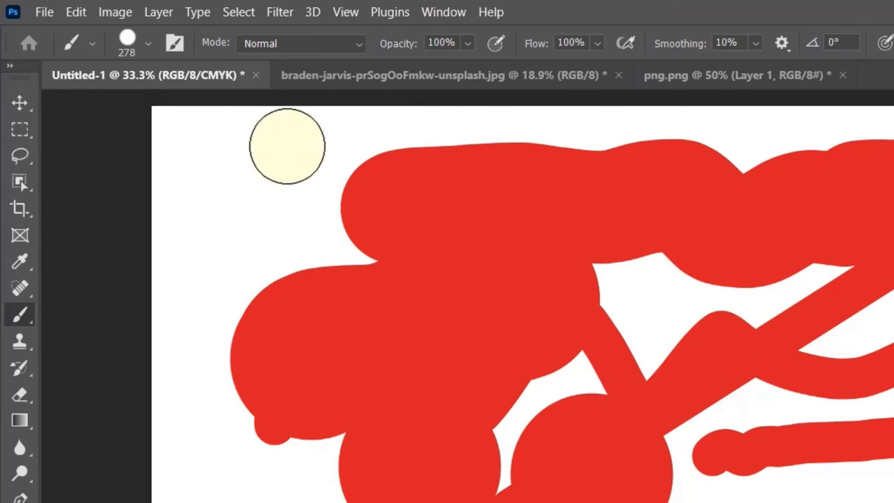
pyautogui.click(148, 43)
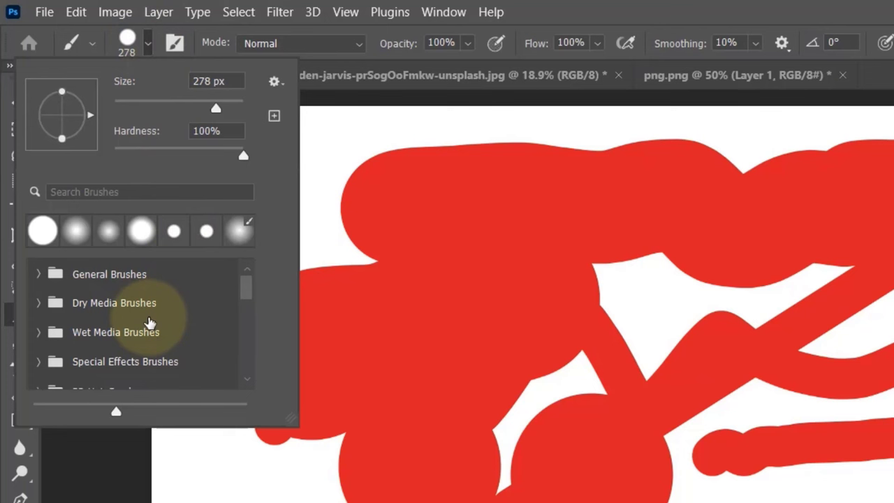
pyautogui.click(40, 273)
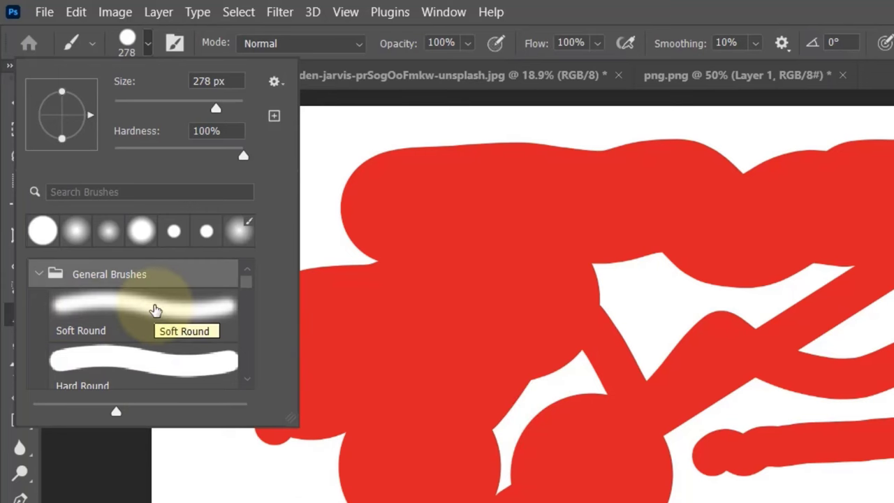
# Paint Soft Round red strokes, the second at 69% hardness in the bottom-left
pyautogui.click(93, 318)
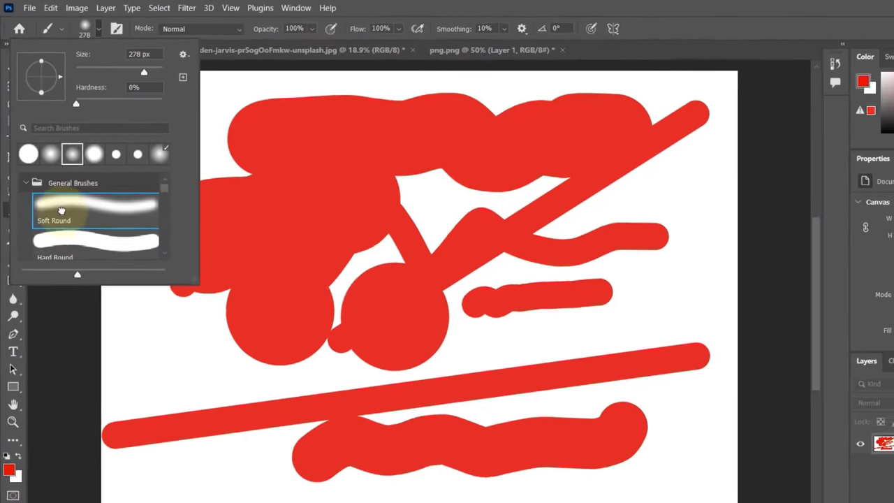
pyautogui.moveTo(145, 383)
pyautogui.mouseDown()
pyautogui.moveTo(186, 356)
pyautogui.moveTo(230, 347)
pyautogui.moveTo(325, 364)
pyautogui.moveTo(475, 351)
pyautogui.moveTo(629, 311)
pyautogui.mouseUp()
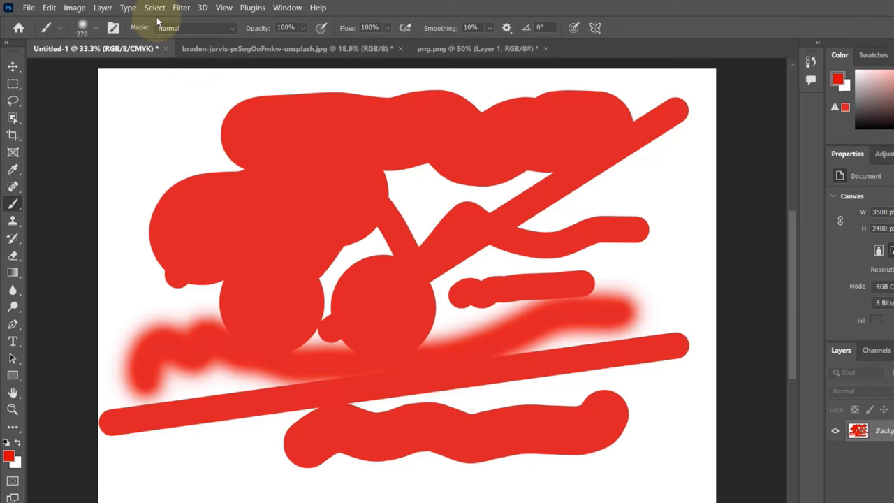
pyautogui.click(96, 28)
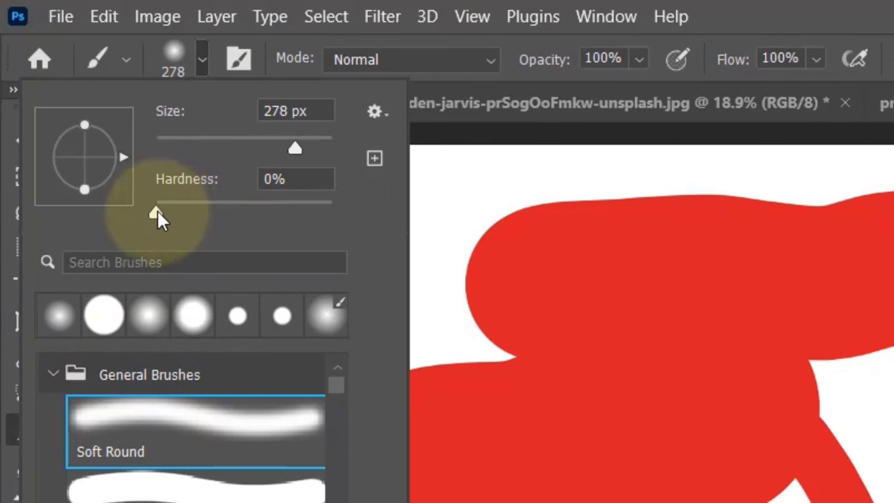
pyautogui.moveTo(158, 215); pyautogui.dragTo(278, 225)
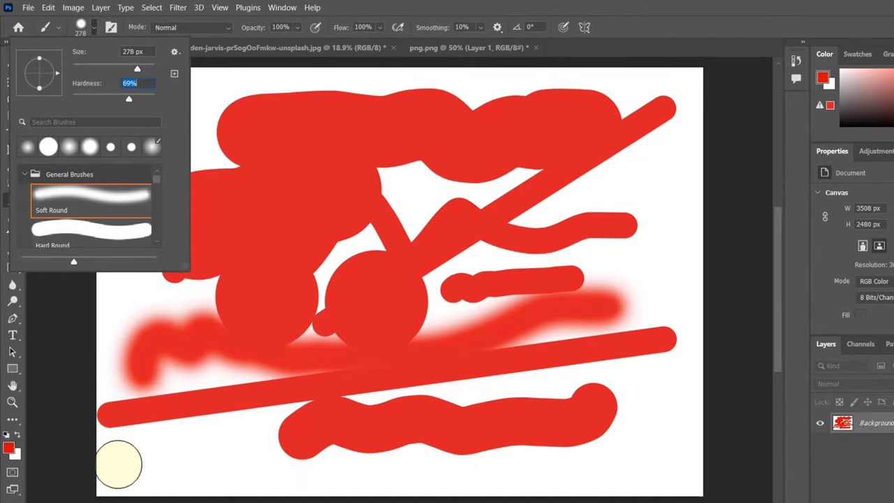
pyautogui.moveTo(119, 464); pyautogui.dragTo(206, 434)
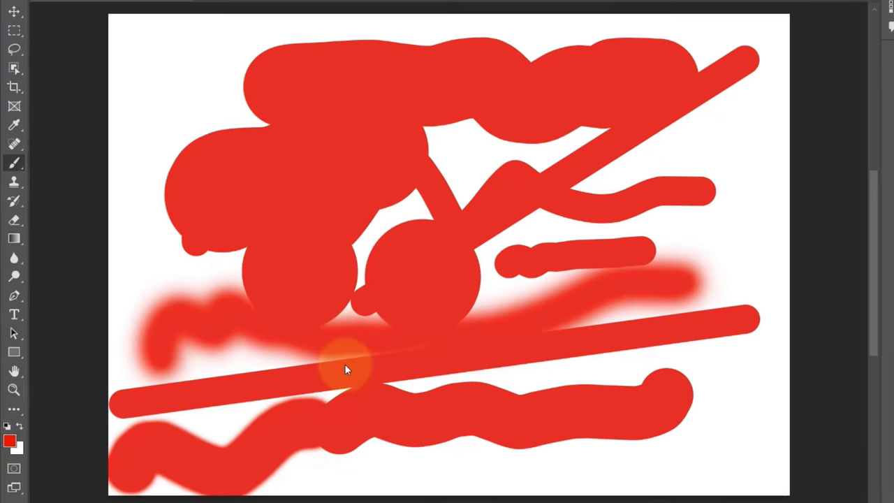
# Make the brush nearly fully soft and slightly larger with Alt+right-drag
pyautogui.keyDown('alt'); pyautogui.rightClick(345, 370); pyautogui.keyUp('alt')
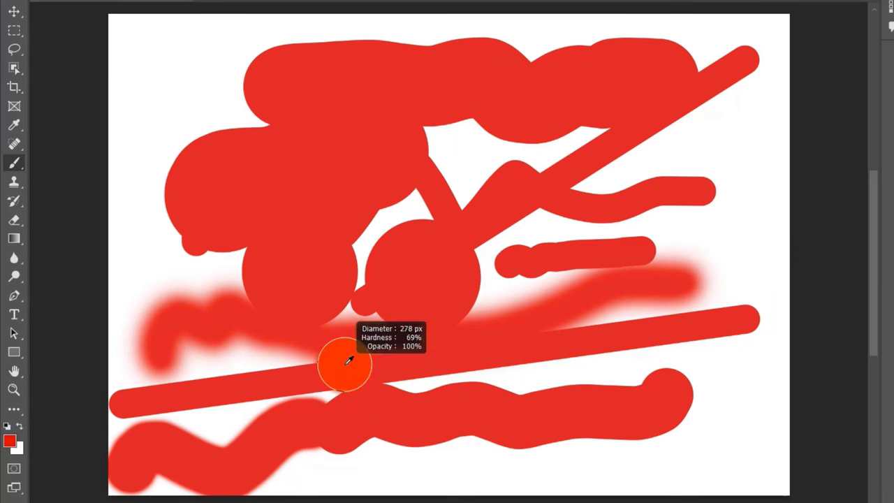
pyautogui.moveTo(349, 360)
pyautogui.mouseDown()
pyautogui.moveTo(359, 215)
pyautogui.moveTo(386, 144)
pyautogui.mouseUp()
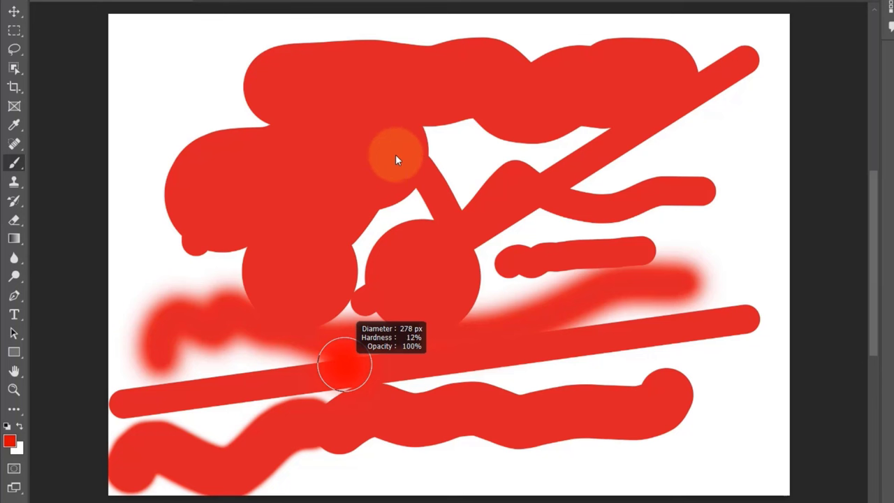
pyautogui.moveTo(394, 202); pyautogui.dragTo(393, 255)
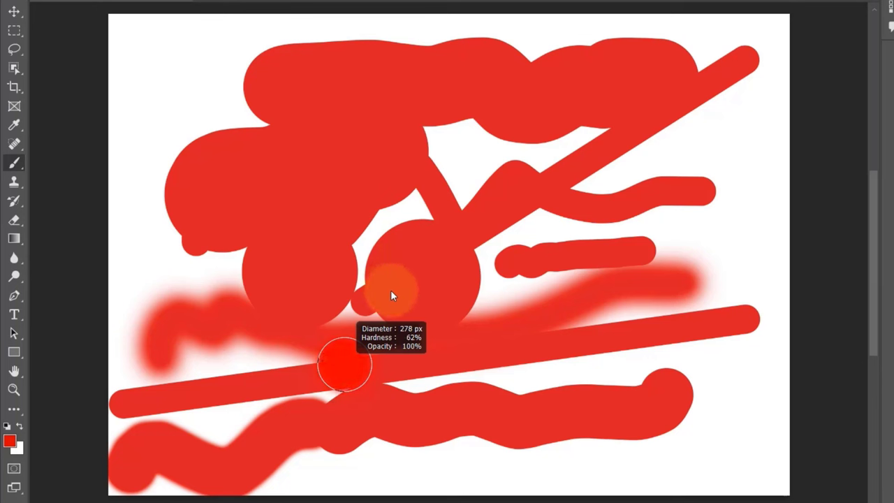
pyautogui.moveTo(396, 423); pyautogui.dragTo(417, 274)
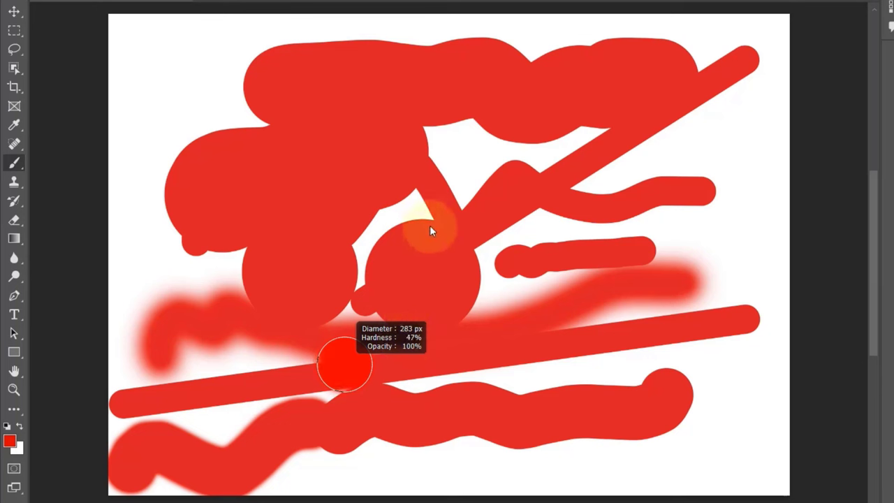
pyautogui.moveTo(449, 185)
pyautogui.mouseDown()
pyautogui.moveTo(513, 70)
pyautogui.moveTo(521, 4)
pyautogui.mouseUp()
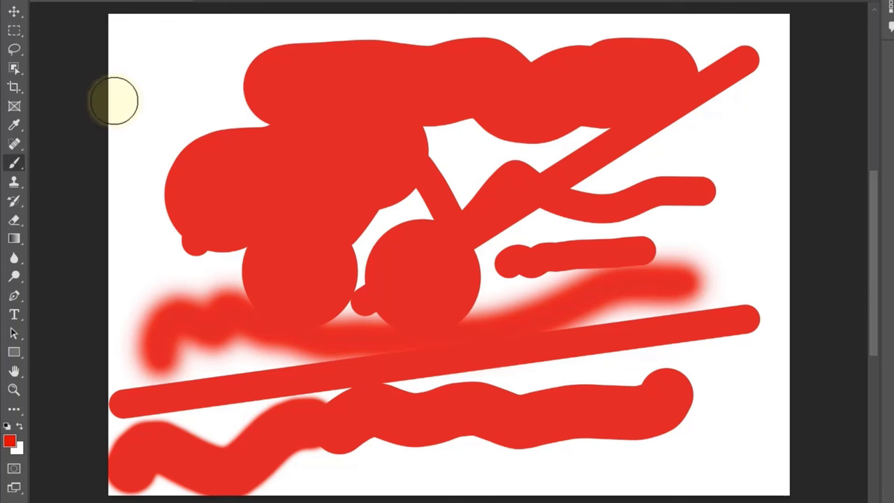
# Paint a soft diagonal dab and soft dots down the canvas's top-left edge
pyautogui.moveTo(135, 86); pyautogui.dragTo(241, 31)
pyautogui.click(130, 141)
pyautogui.click(130, 190)
pyautogui.click(130, 241)
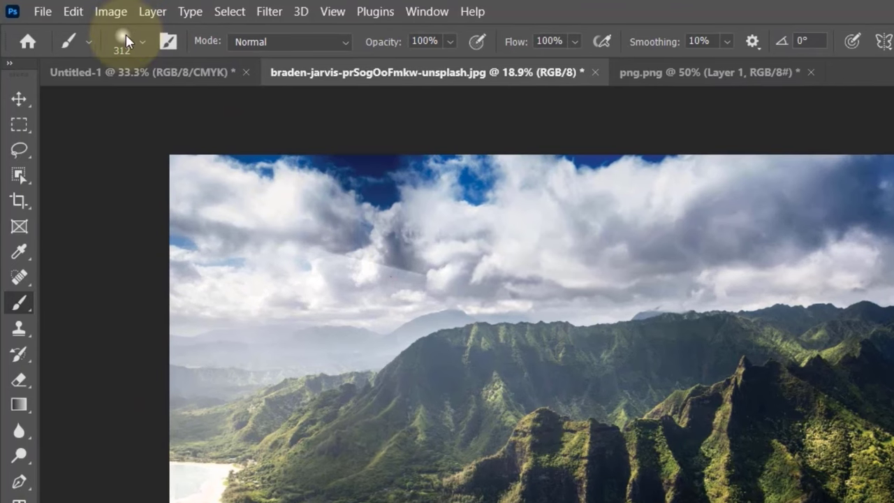
# Choose Soft Round at 0% hardness and sample olive green 6a7526 from the vegetation
pyautogui.click(95, 27)
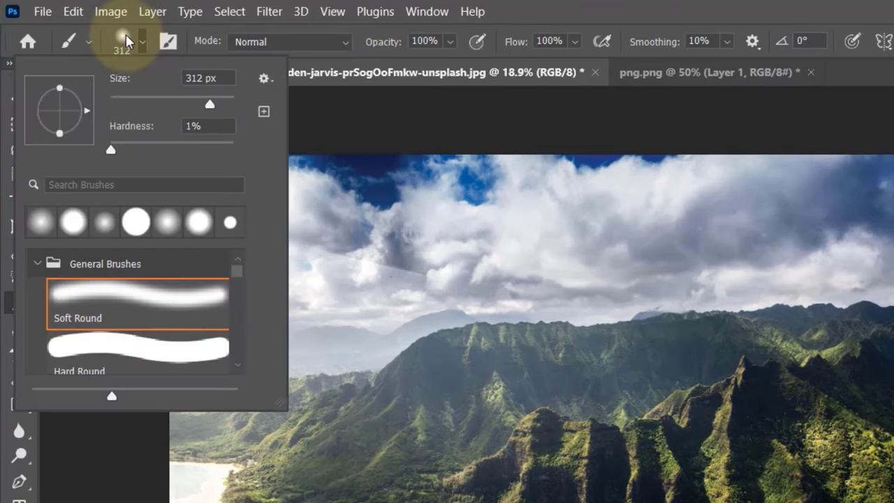
pyautogui.click(138, 296)
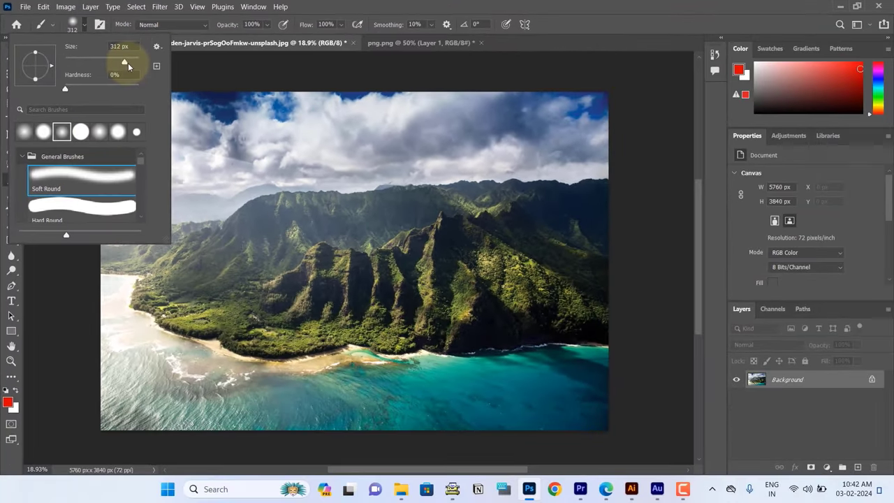
pyautogui.click(7, 402)
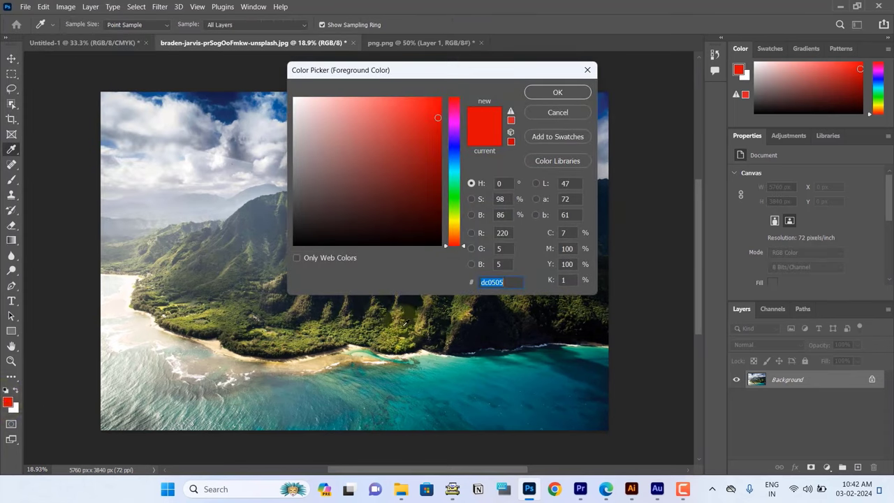
pyautogui.click(419, 138)
pyautogui.moveTo(455, 216); pyautogui.dragTo(457, 208)
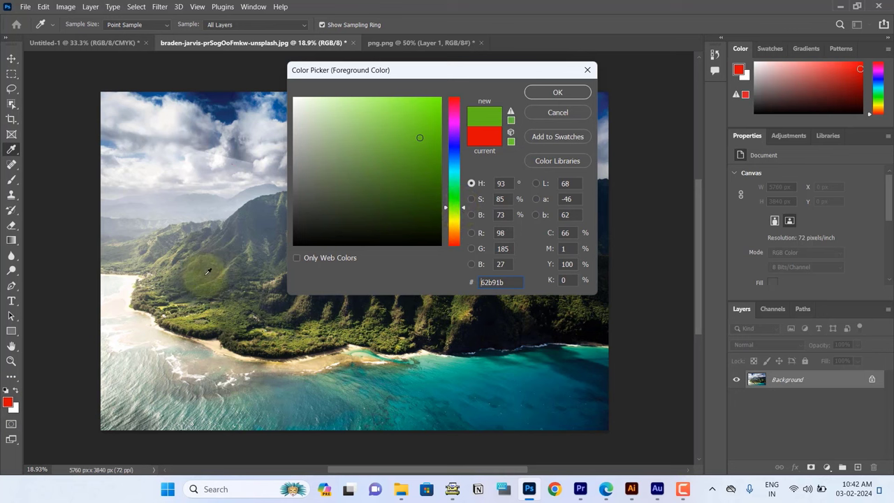
pyautogui.click(192, 319)
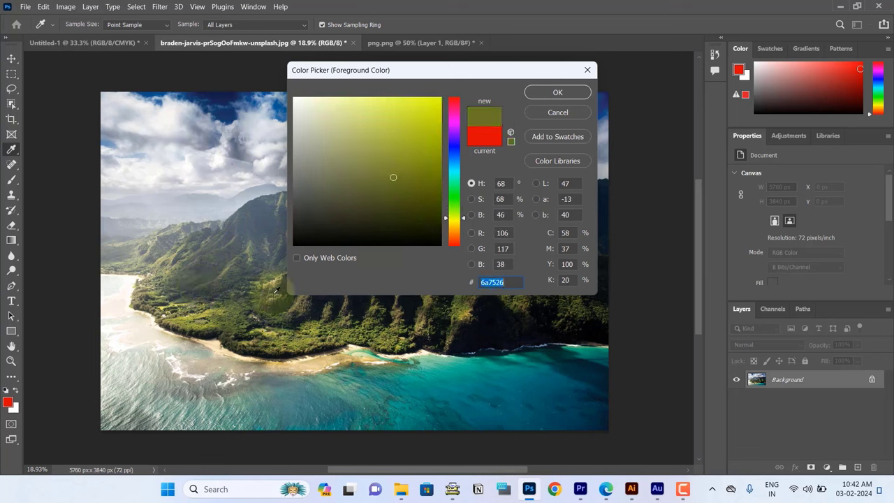
pyautogui.click(564, 92)
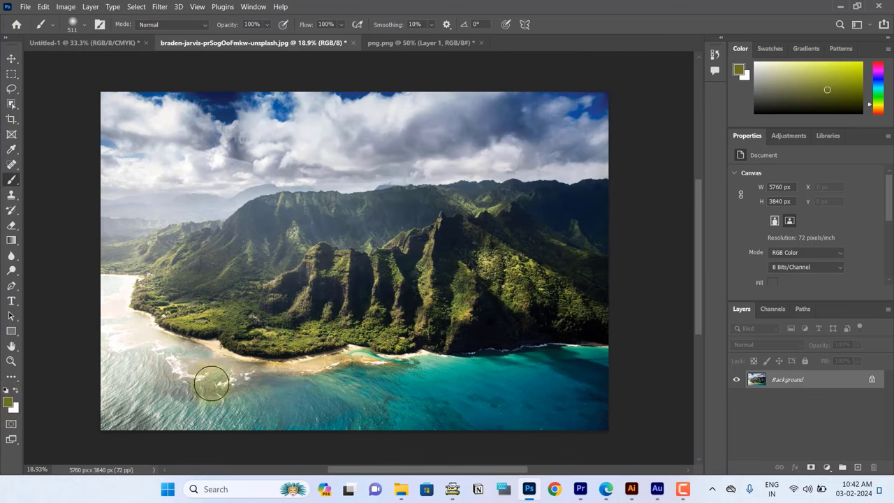
# Enlarge the brush to about 2200 px and paint soft olive across the bottom, shoreline and lower mountains
pyautogui.press(']')
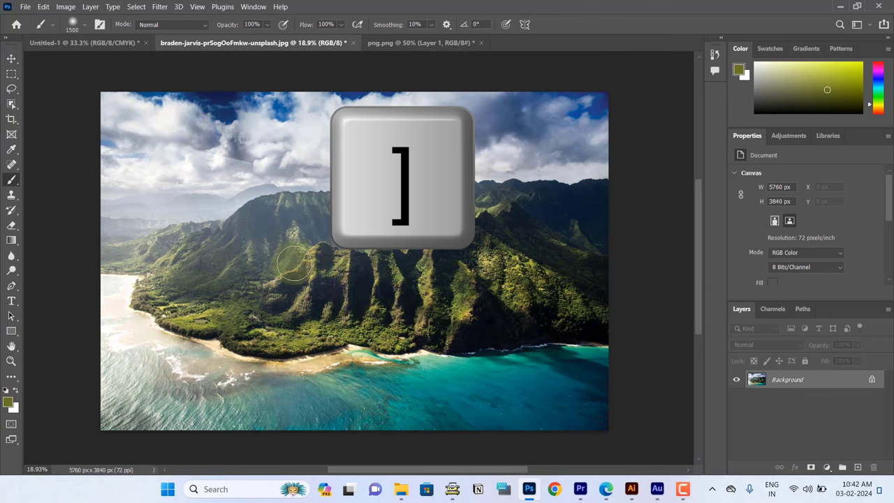
pyautogui.press(']')
pyautogui.press(']')
pyautogui.press(']')
pyautogui.moveTo(119, 399); pyautogui.dragTo(678, 419)
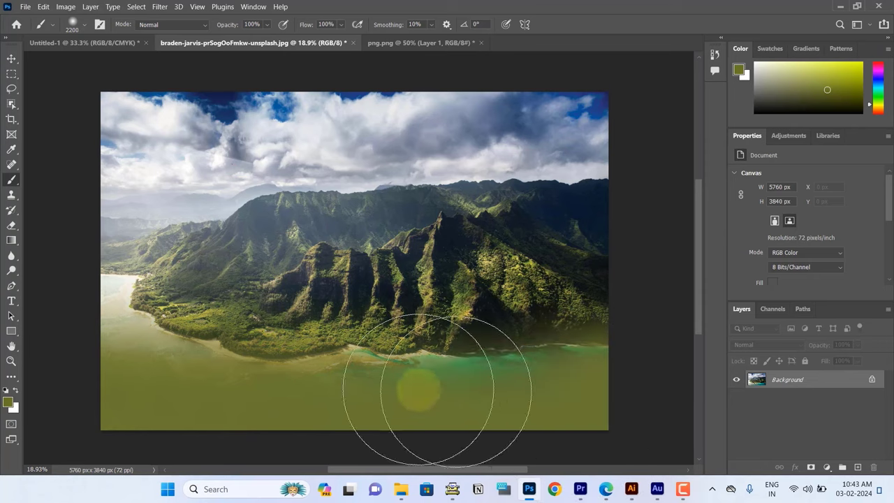
pyautogui.moveTo(418, 391)
pyautogui.mouseDown()
pyautogui.moveTo(80, 361)
pyautogui.moveTo(634, 371)
pyautogui.moveTo(245, 395)
pyautogui.mouseUp()
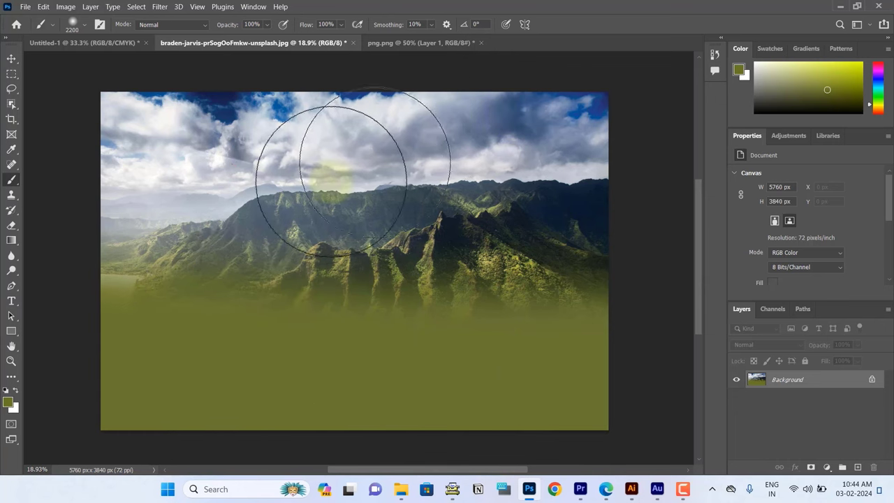
# Set the foreground colour to black (000000), then try a stroke over the sky and undo it
pyautogui.click(8, 404)
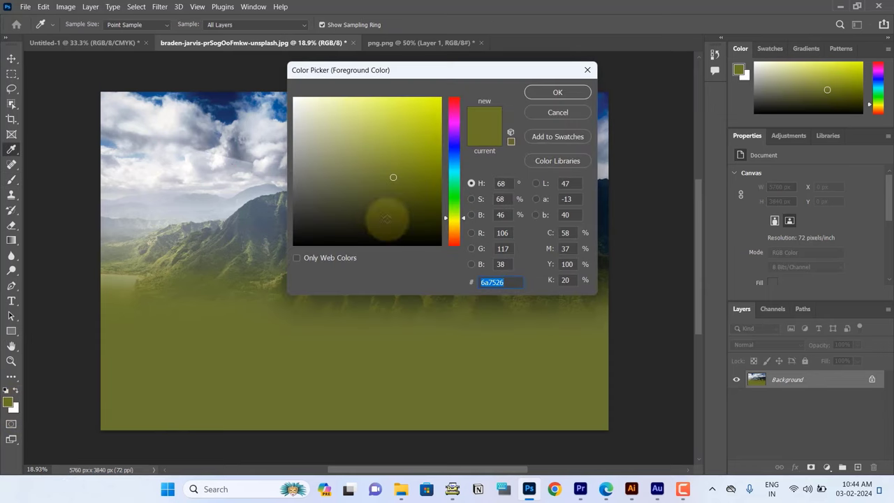
pyautogui.moveTo(420, 231); pyautogui.dragTo(442, 246)
pyautogui.click(569, 95)
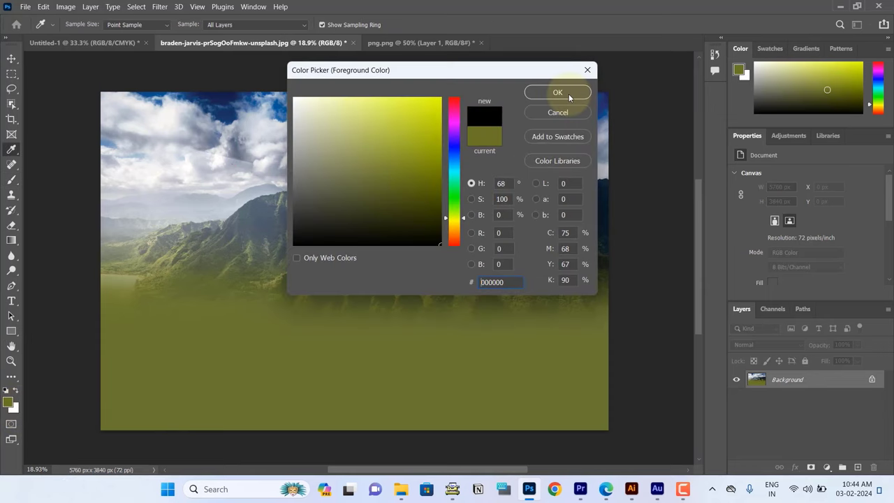
pyautogui.press('b')
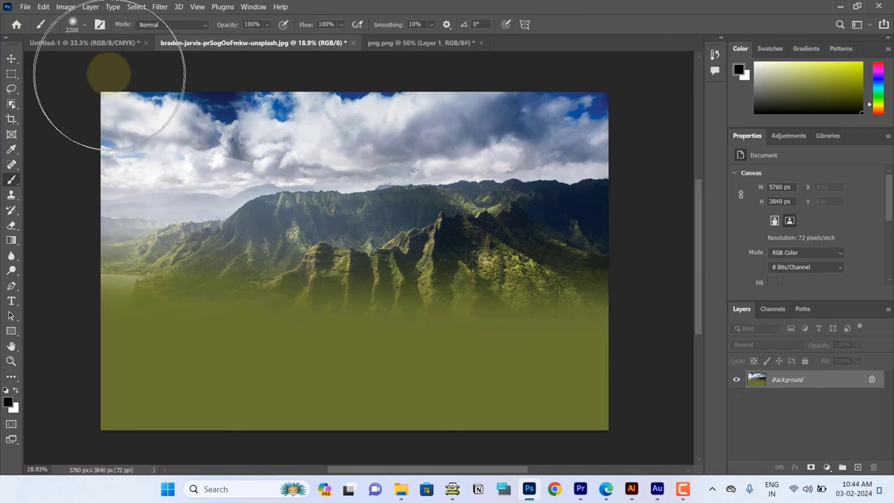
pyautogui.moveTo(105, 77); pyautogui.dragTo(662, 117)
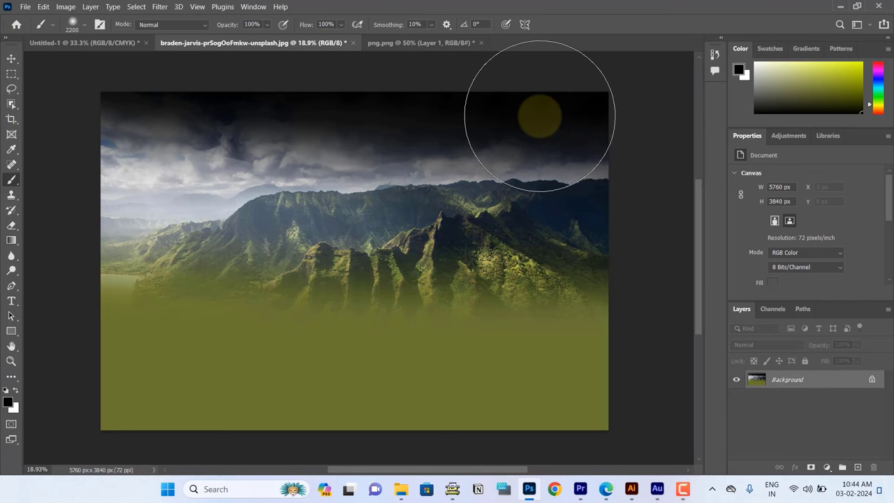
pyautogui.hotkey('ctrl', 'z')
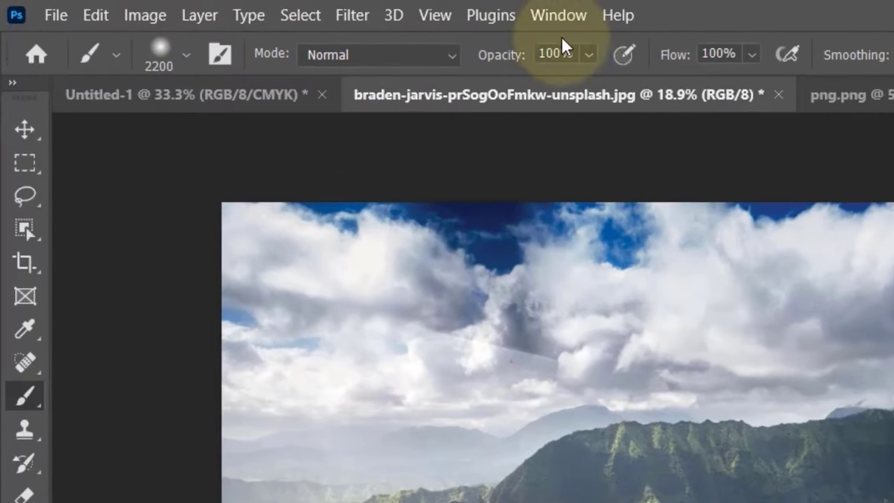
# Set brush opacity to 16% and faintly brush black across the top of the sky
pyautogui.click(589, 55)
pyautogui.moveTo(606, 85); pyautogui.dragTo(519, 85)
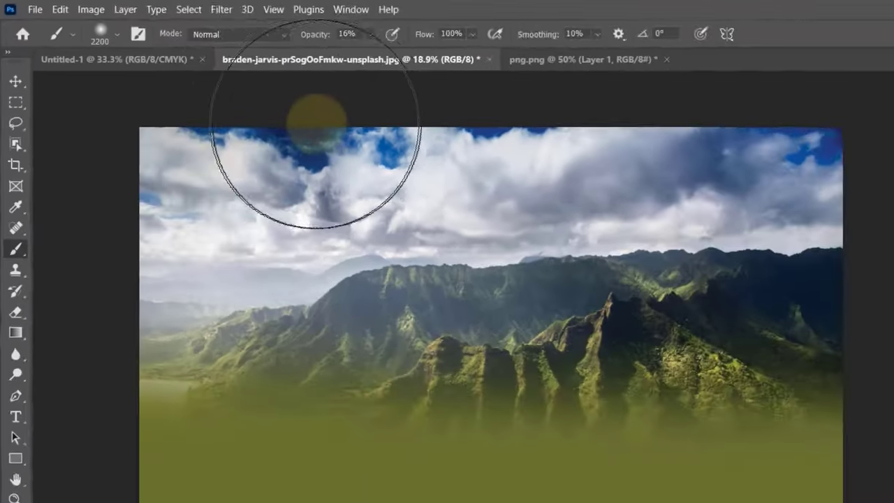
pyautogui.moveTo(305, 84)
pyautogui.mouseDown()
pyautogui.moveTo(600, 108)
pyautogui.moveTo(562, 108)
pyautogui.mouseUp()
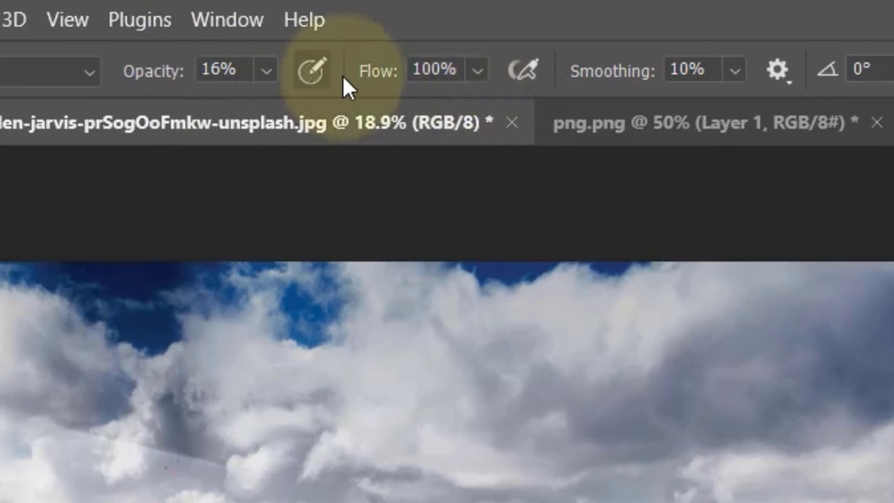
# Raise brush opacity to 100% and paint a solid black stroke across the mountains
pyautogui.click(266, 70)
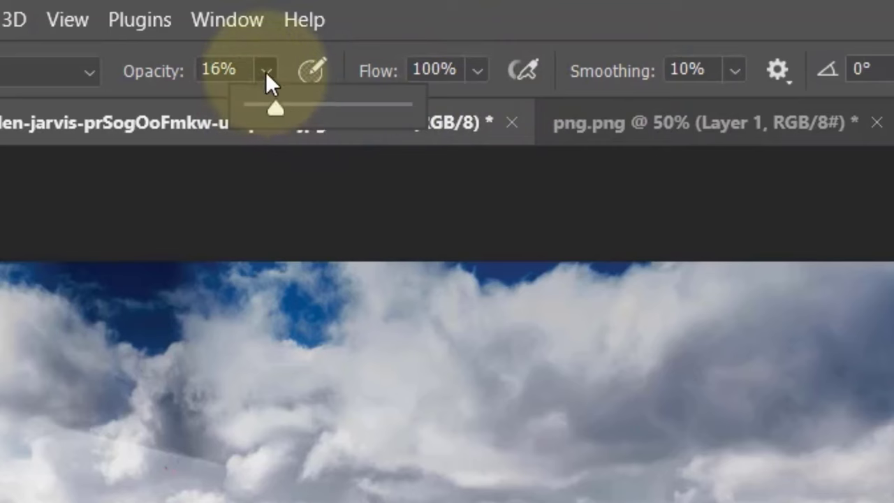
pyautogui.moveTo(274, 108); pyautogui.dragTo(471, 90)
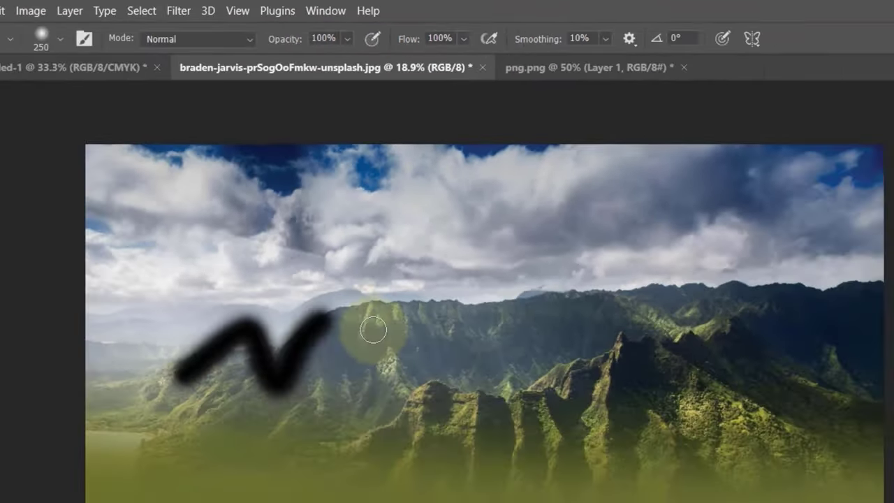
pyautogui.moveTo(203, 337); pyautogui.dragTo(517, 279)
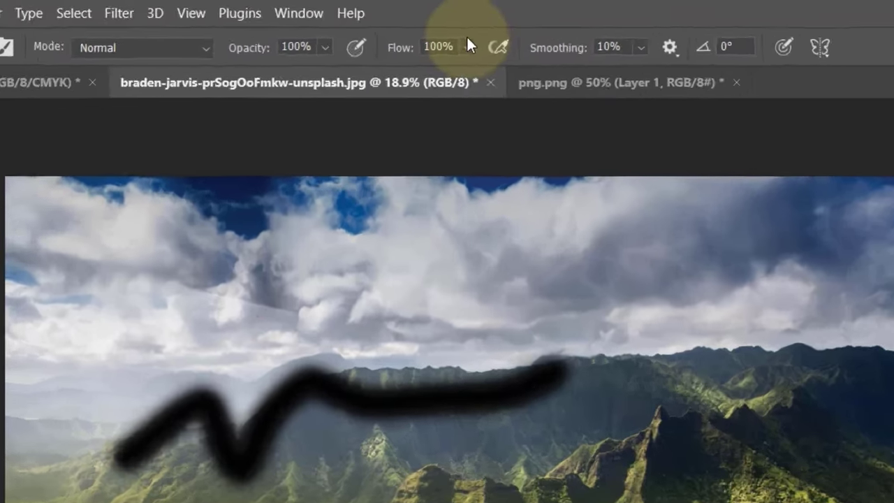
# Lower brush flow to 22% and build up soft grey and dark strokes over the clouds
pyautogui.click(461, 34)
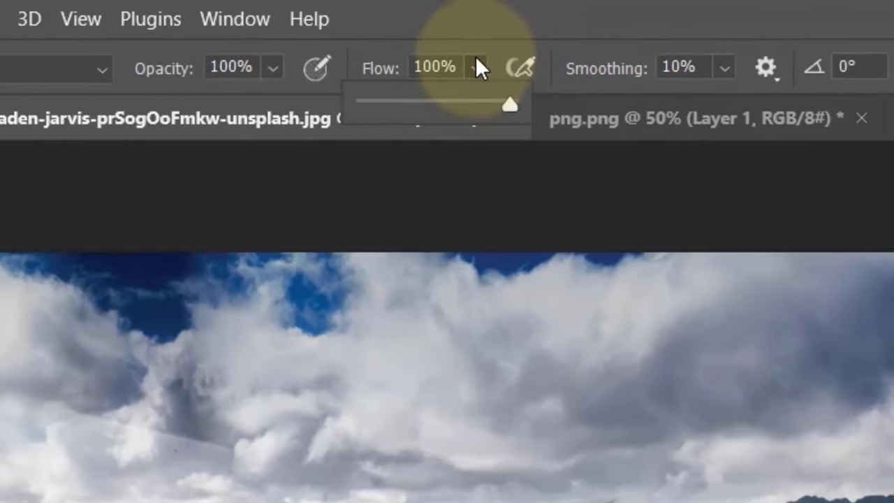
pyautogui.click(397, 105)
pyautogui.moveTo(181, 304); pyautogui.dragTo(220, 269)
pyautogui.moveTo(282, 290)
pyautogui.mouseDown()
pyautogui.moveTo(457, 239)
pyautogui.moveTo(336, 284)
pyautogui.mouseUp()
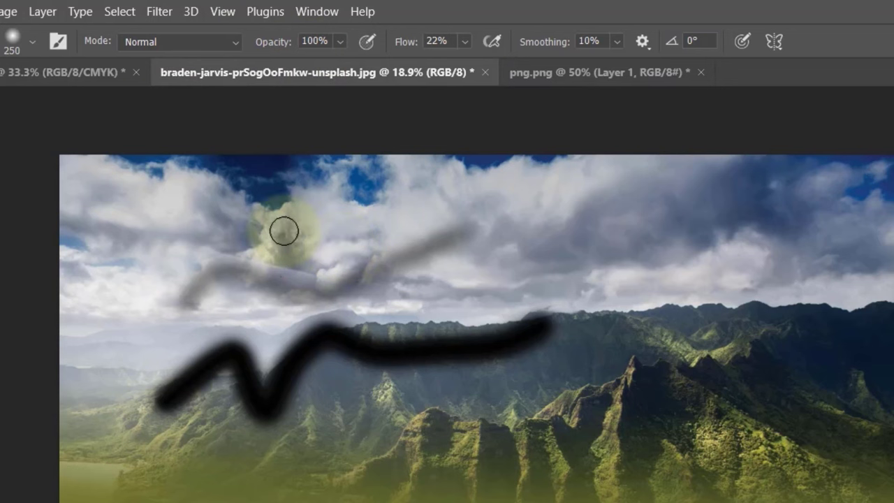
pyautogui.moveTo(500, 199)
pyautogui.mouseDown()
pyautogui.moveTo(322, 202)
pyautogui.moveTo(509, 200)
pyautogui.moveTo(365, 216)
pyautogui.moveTo(319, 203)
pyautogui.moveTo(426, 202)
pyautogui.moveTo(371, 204)
pyautogui.mouseUp()
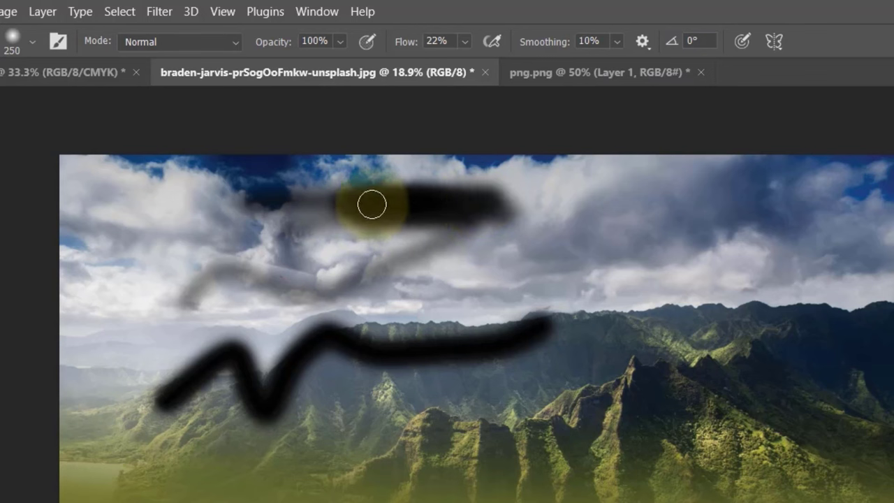
pyautogui.moveTo(371, 204)
pyautogui.mouseDown()
pyautogui.moveTo(420, 200)
pyautogui.moveTo(379, 213)
pyautogui.moveTo(519, 250)
pyautogui.moveTo(513, 265)
pyautogui.moveTo(538, 259)
pyautogui.moveTo(491, 265)
pyautogui.moveTo(568, 259)
pyautogui.moveTo(498, 289)
pyautogui.moveTo(547, 283)
pyautogui.moveTo(541, 304)
pyautogui.moveTo(515, 304)
pyautogui.moveTo(549, 307)
pyautogui.moveTo(496, 298)
pyautogui.moveTo(505, 260)
pyautogui.mouseUp()
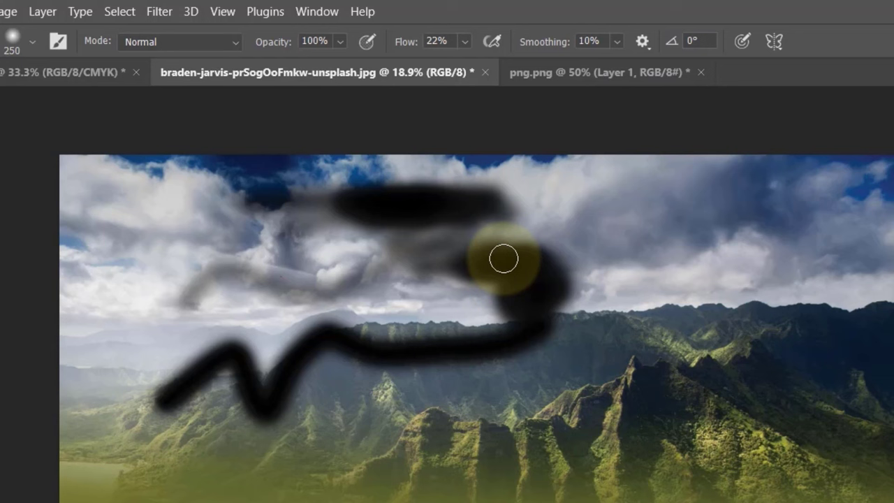
pyautogui.moveTo(504, 259); pyautogui.dragTo(512, 255)
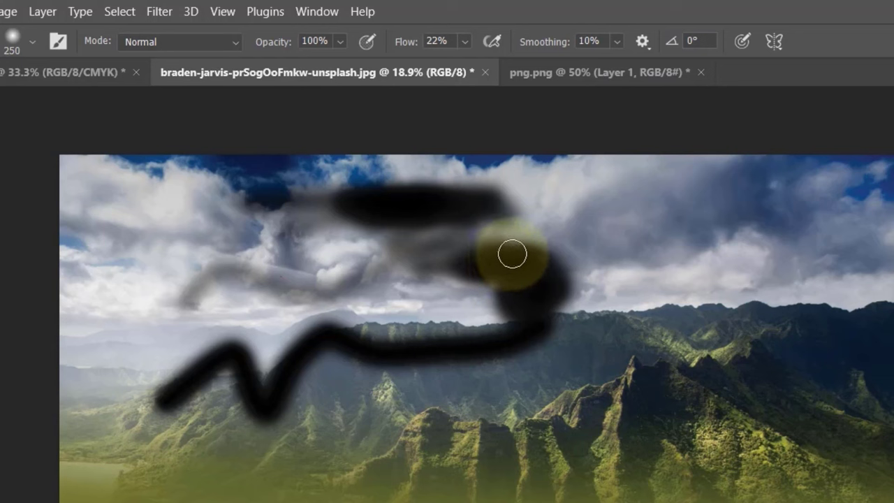
# Set brush flow back to 100% and the brush blend mode to Overlay
pyautogui.click(466, 41)
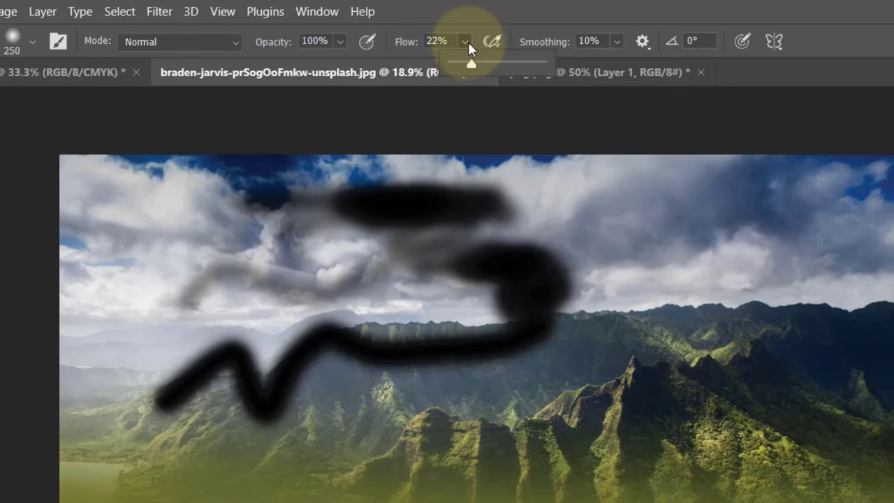
pyautogui.moveTo(471, 64); pyautogui.dragTo(546, 64)
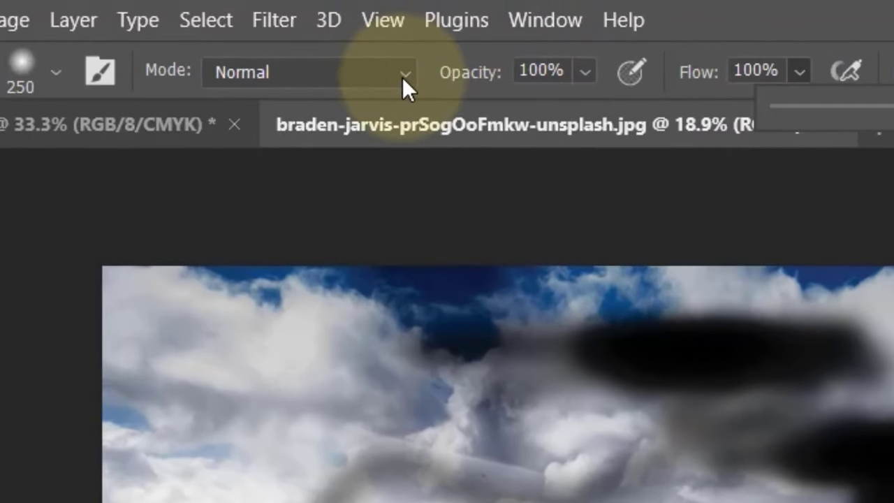
pyautogui.click(405, 73)
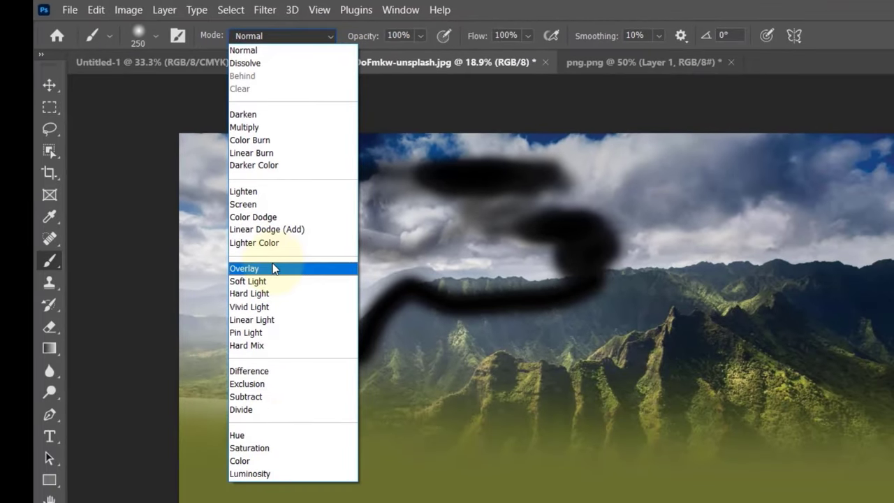
pyautogui.click(273, 269)
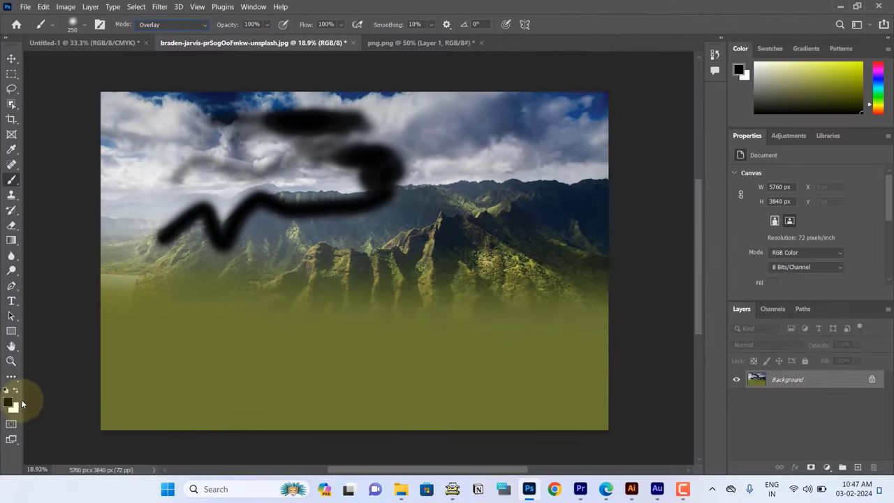
# Pick a blue foreground colour, enlarge the brush to 1400 px and paint over the right-hand mountains
pyautogui.click(9, 402)
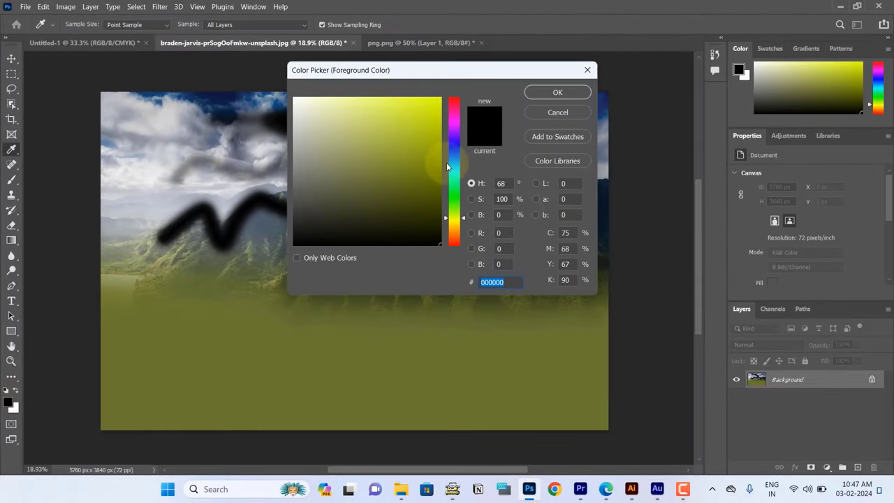
pyautogui.click(454, 155)
pyautogui.click(428, 139)
pyautogui.click(573, 92)
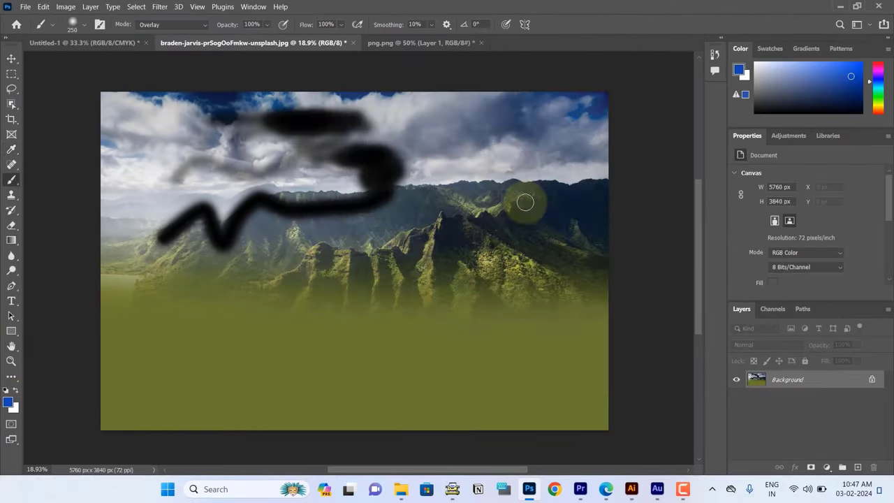
pyautogui.press(']')
pyautogui.press(']')
pyautogui.press(']')
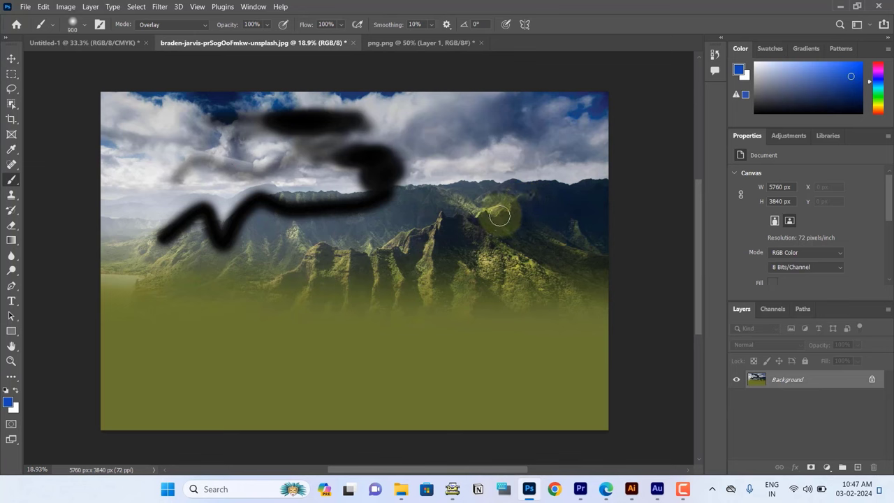
pyautogui.press(']')
pyautogui.press(']')
pyautogui.press(']')
pyautogui.moveTo(468, 219)
pyautogui.mouseDown()
pyautogui.moveTo(419, 229)
pyautogui.moveTo(469, 220)
pyautogui.moveTo(540, 262)
pyautogui.moveTo(270, 279)
pyautogui.moveTo(455, 300)
pyautogui.moveTo(489, 315)
pyautogui.moveTo(199, 284)
pyautogui.moveTo(339, 249)
pyautogui.mouseUp()
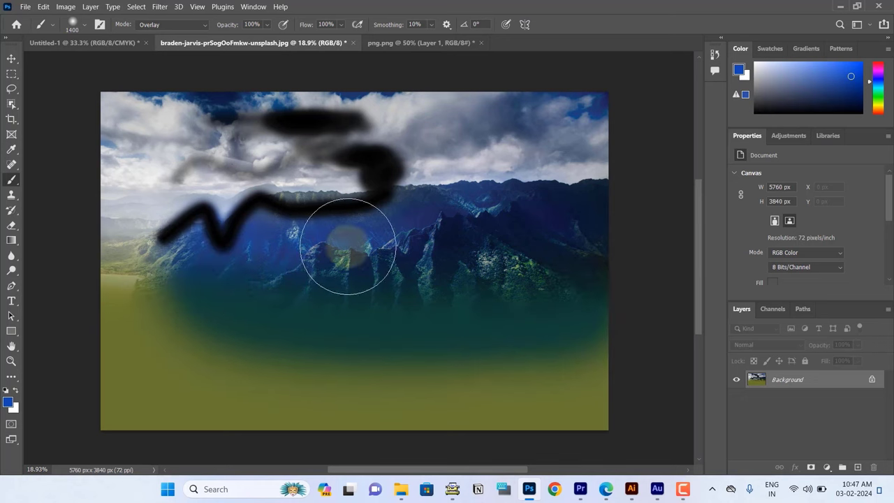
# Switch the brush to Luminosity blending and paint a greying stroke over the upper left
pyautogui.click(192, 30)
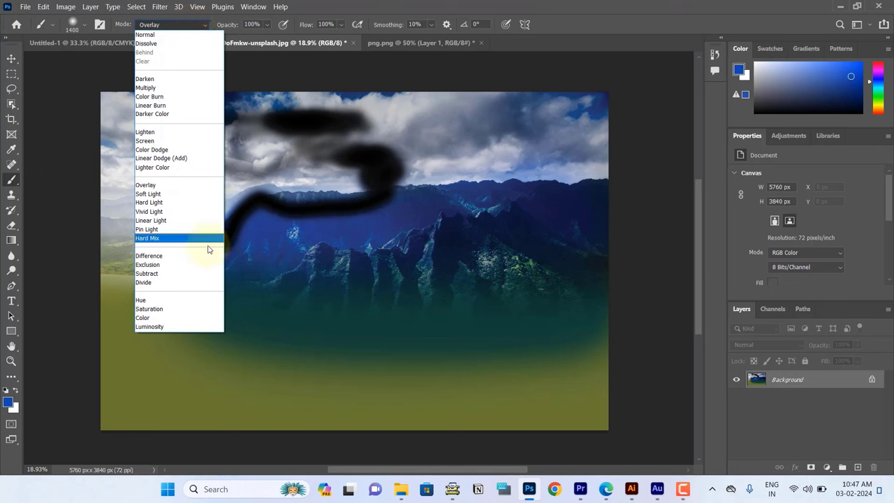
pyautogui.click(155, 324)
pyautogui.moveTo(130, 280)
pyautogui.mouseDown()
pyautogui.moveTo(192, 283)
pyautogui.moveTo(80, 259)
pyautogui.moveTo(114, 240)
pyautogui.moveTo(144, 186)
pyautogui.moveTo(144, 266)
pyautogui.moveTo(150, 250)
pyautogui.mouseUp()
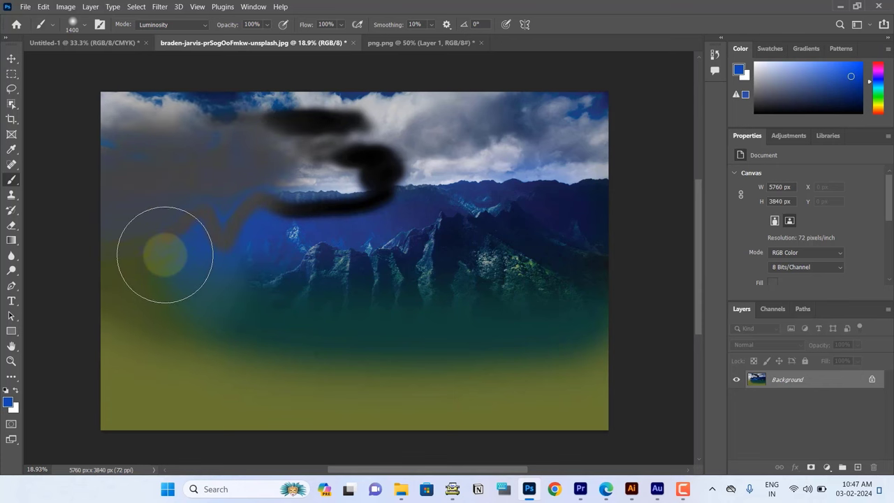
# Paint a deep blue patch on the right in Linear Light, then restore Normal blending
pyautogui.click(171, 24)
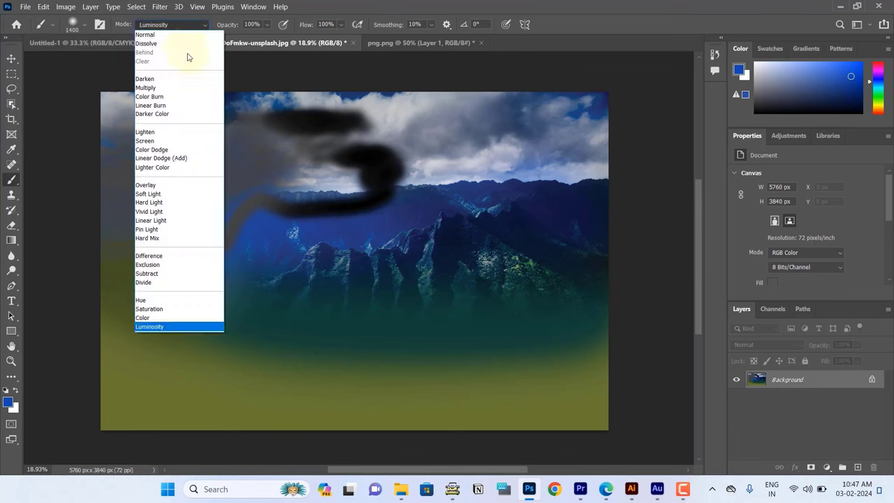
pyautogui.click(162, 225)
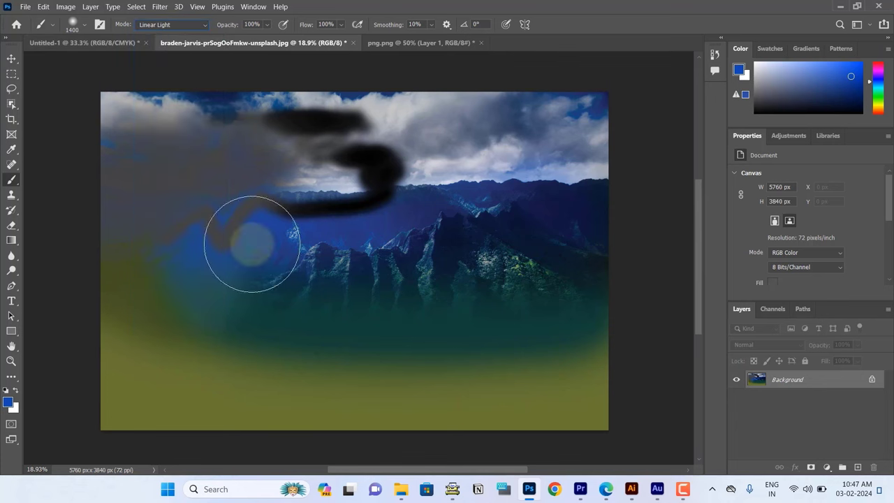
pyautogui.moveTo(525, 294)
pyautogui.mouseDown()
pyautogui.moveTo(560, 323)
pyautogui.moveTo(579, 194)
pyautogui.moveTo(529, 186)
pyautogui.moveTo(543, 202)
pyautogui.moveTo(579, 172)
pyautogui.mouseUp()
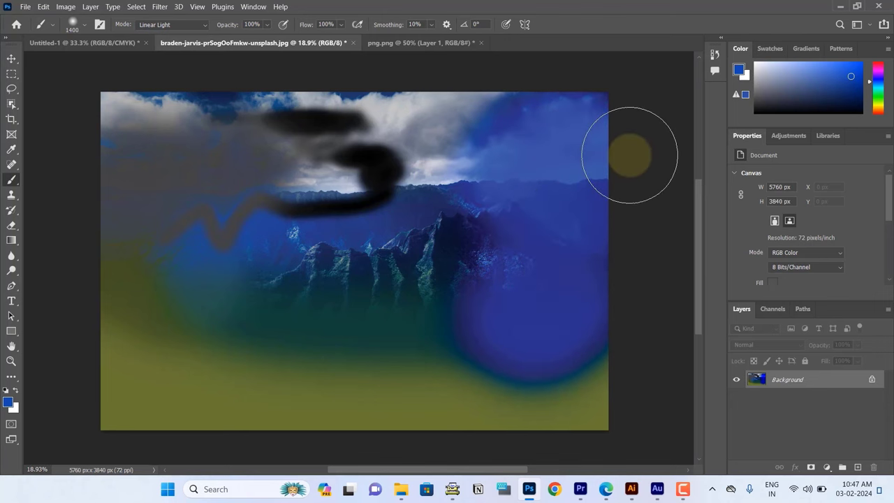
pyautogui.click(200, 25)
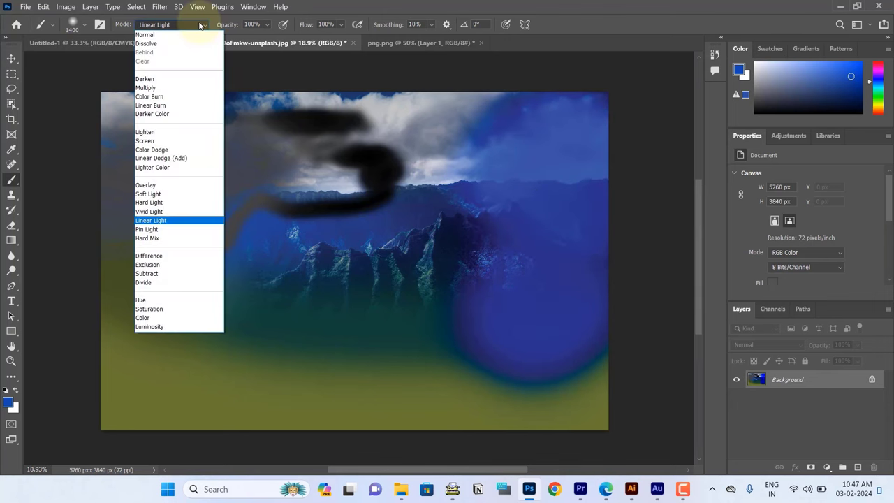
pyautogui.click(152, 35)
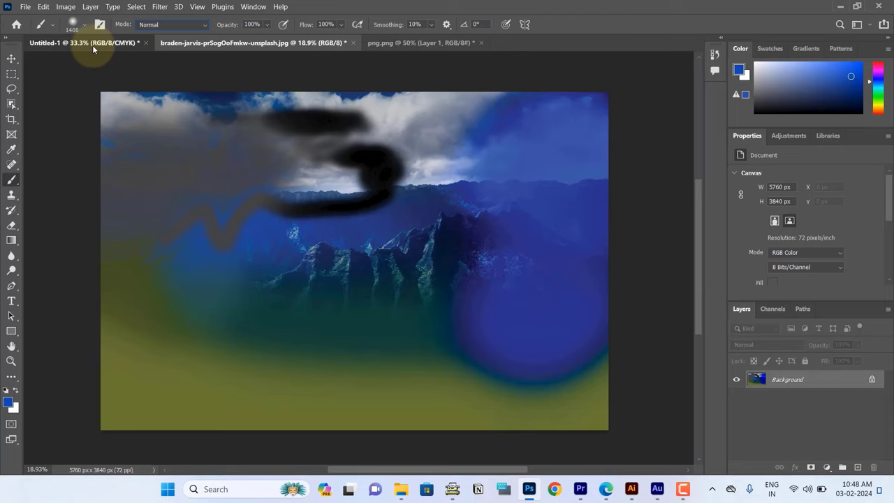
# On Untitled-1, clear the red strokes to white and draw a blue heart with a 40 px Hard Round brush
pyautogui.click(92, 45)
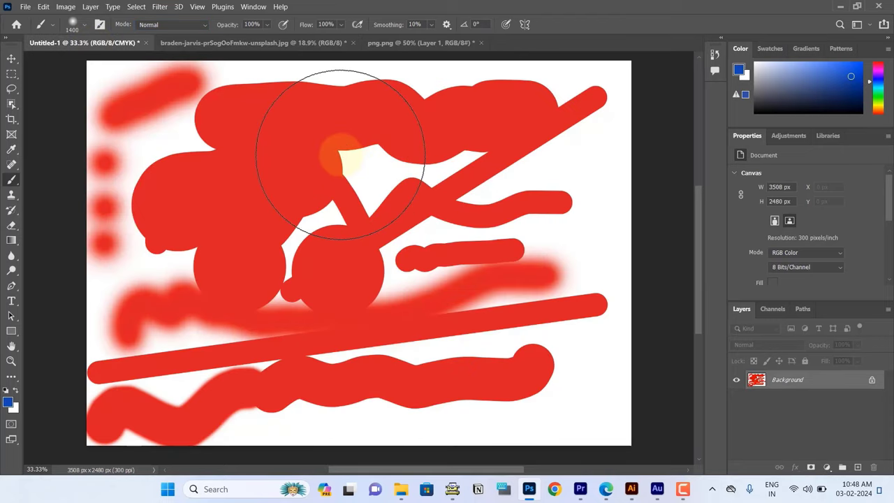
pyautogui.hotkey('ctrl', 'BackSpace')
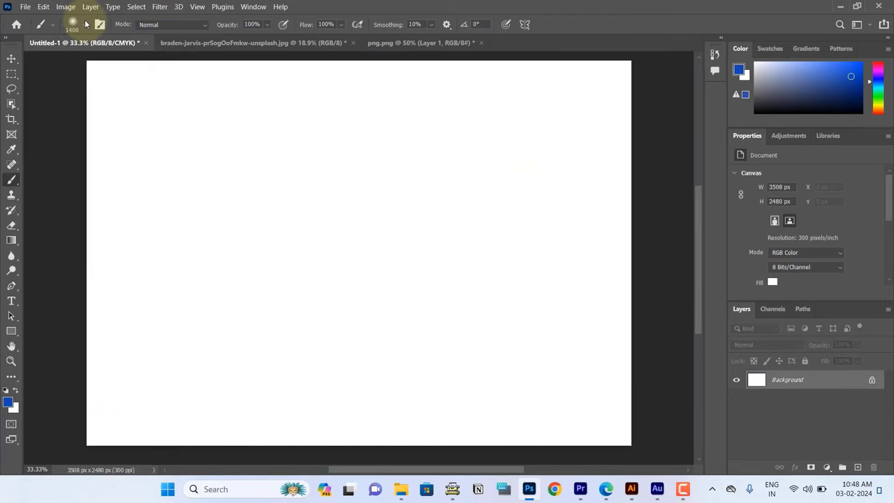
pyautogui.click(73, 23)
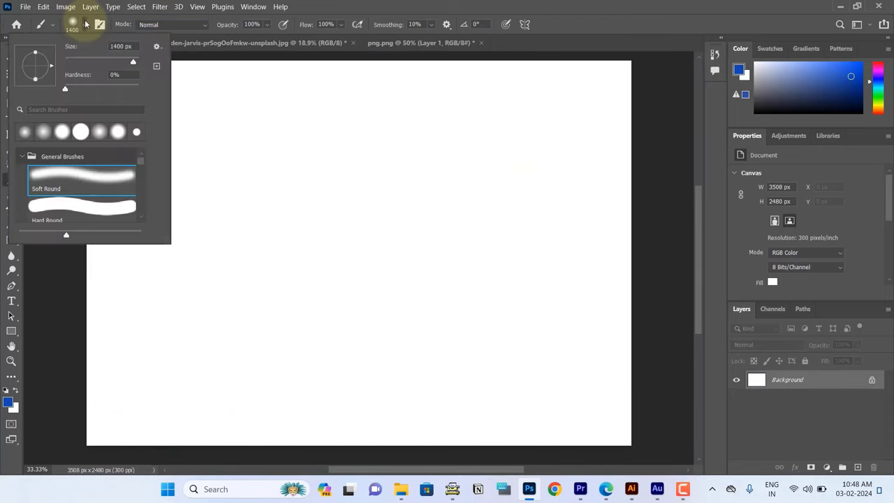
pyautogui.click(75, 206)
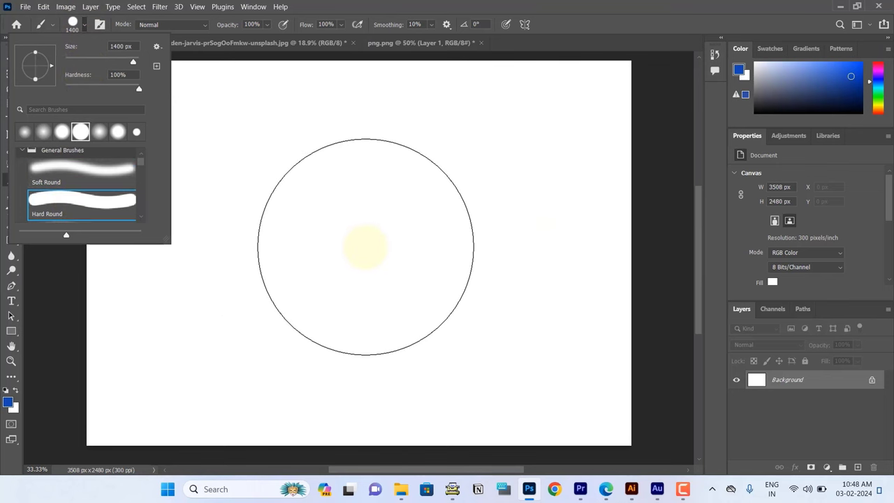
pyautogui.press('Escape')
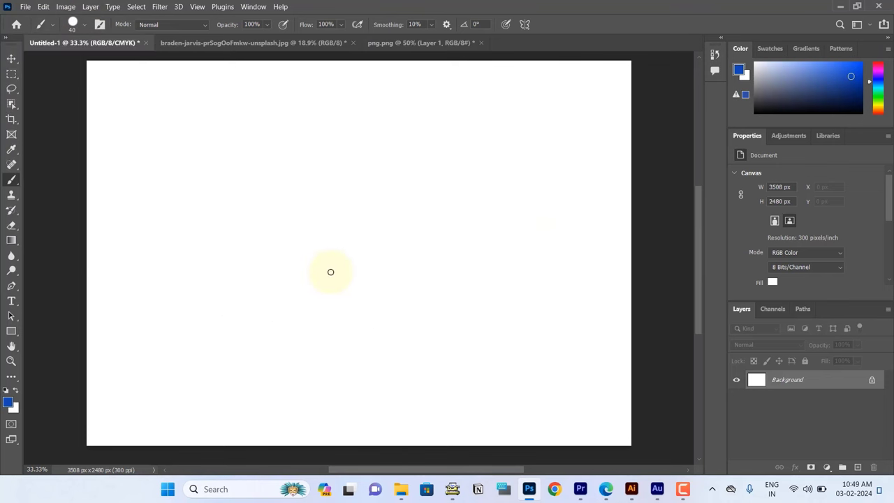
pyautogui.moveTo(330, 271)
pyautogui.mouseDown()
pyautogui.moveTo(343, 212)
pyautogui.moveTo(319, 259)
pyautogui.moveTo(380, 199)
pyautogui.moveTo(316, 194)
pyautogui.moveTo(384, 236)
pyautogui.mouseUp()
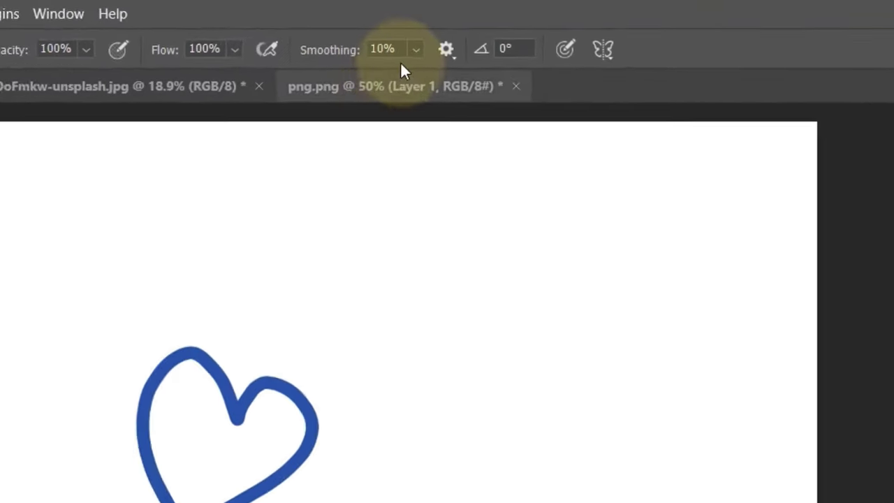
# Raise brush smoothing to 93% and draw more smoothed blue heart outlines
pyautogui.click(431, 24)
pyautogui.moveTo(424, 78); pyautogui.dragTo(515, 98)
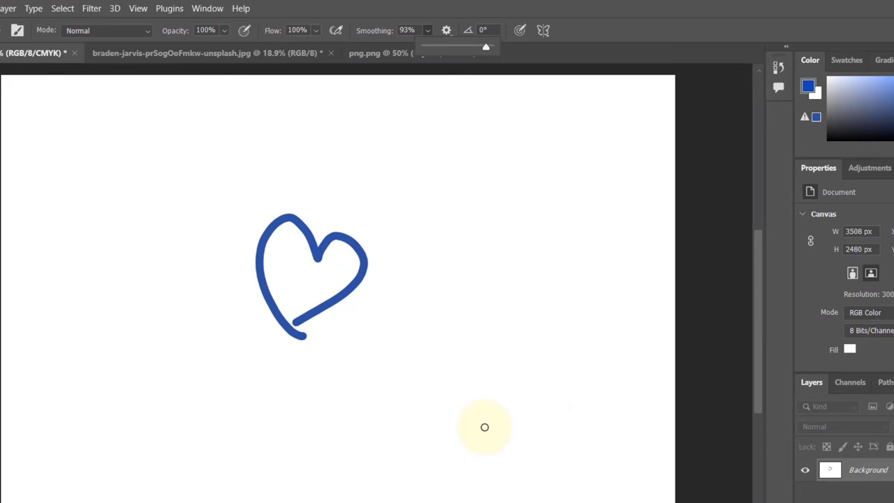
pyautogui.moveTo(485, 427); pyautogui.dragTo(473, 425)
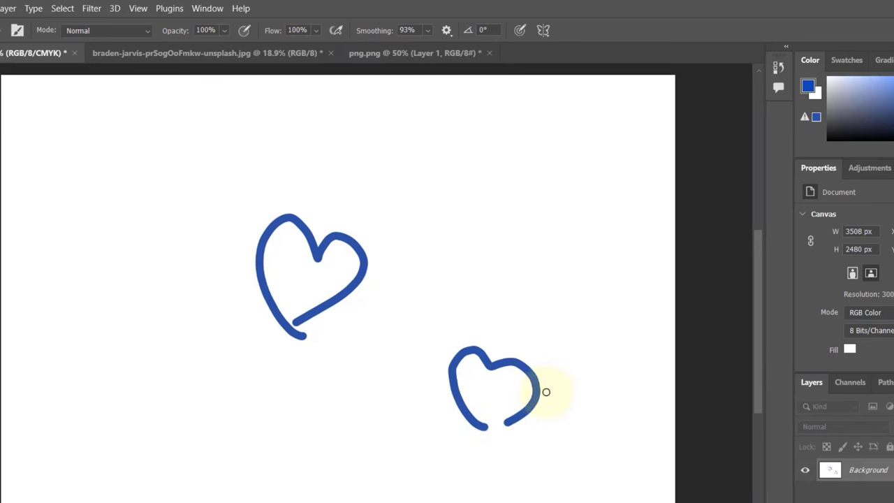
pyautogui.moveTo(505, 299); pyautogui.dragTo(505, 195)
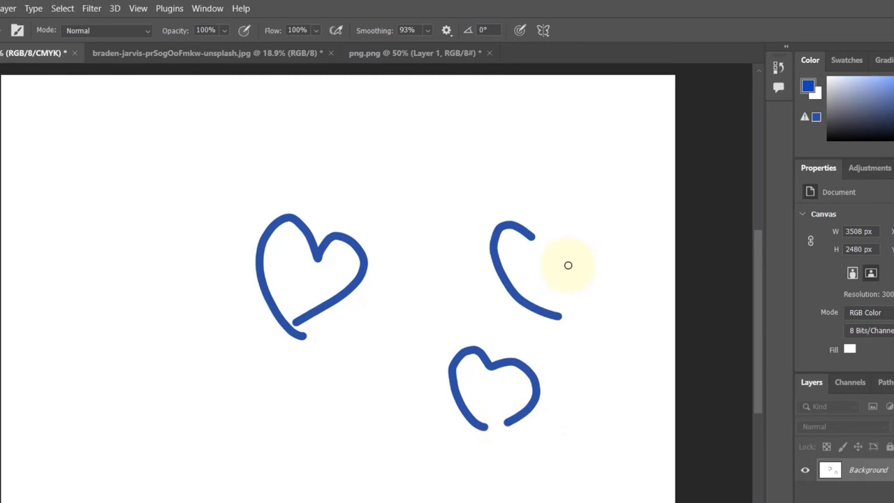
pyautogui.moveTo(568, 265)
pyautogui.mouseDown()
pyautogui.moveTo(659, 244)
pyautogui.moveTo(593, 333)
pyautogui.mouseUp()
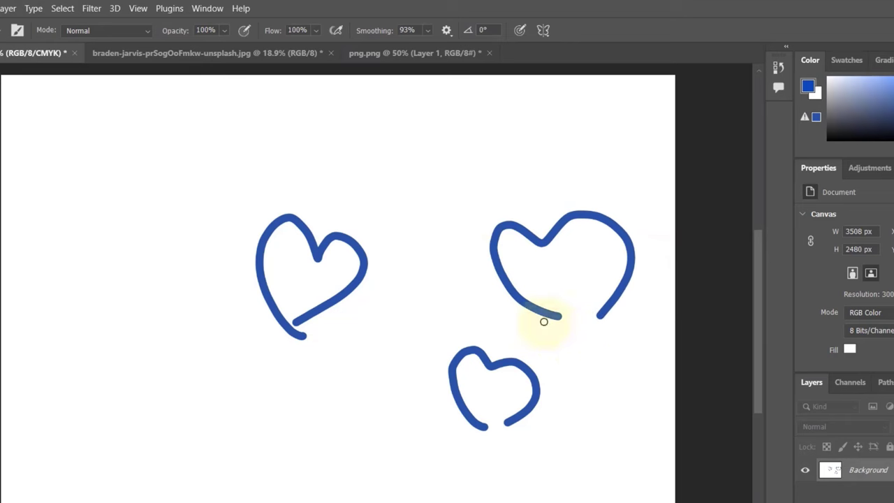
# Scribble a looping signature at the lower left, then select the Smoothing value to set it to 10%
pyautogui.moveTo(220, 451); pyautogui.dragTo(257, 431)
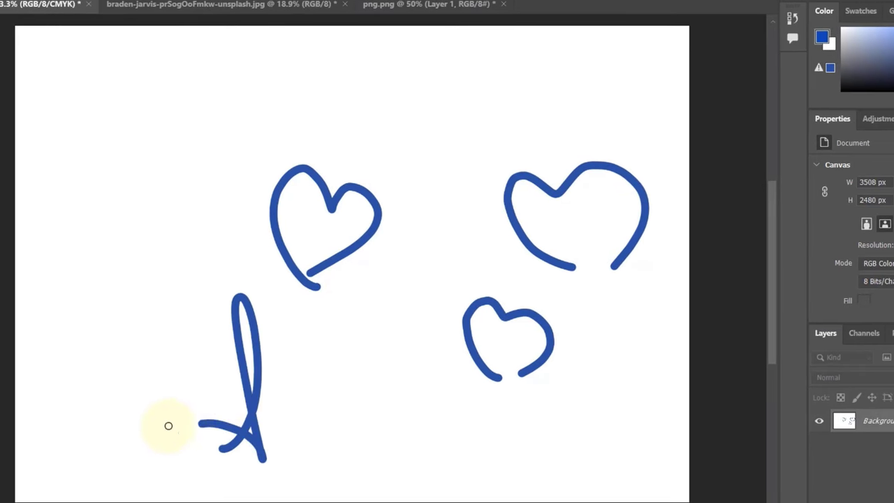
pyautogui.moveTo(169, 425); pyautogui.dragTo(237, 412)
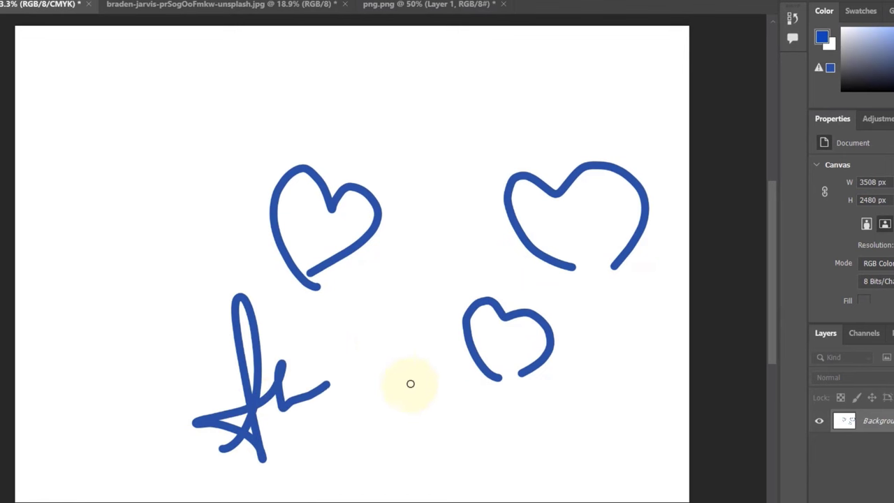
pyautogui.moveTo(329, 384); pyautogui.dragTo(279, 403)
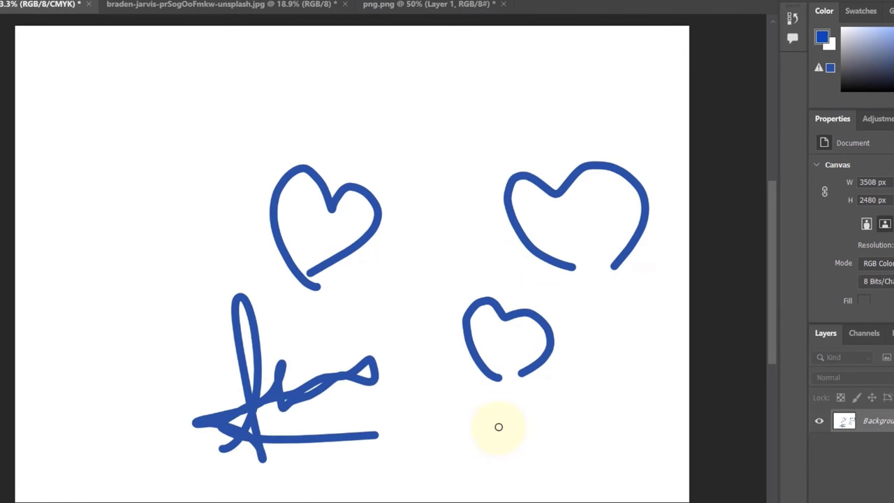
pyautogui.click(436, 68)
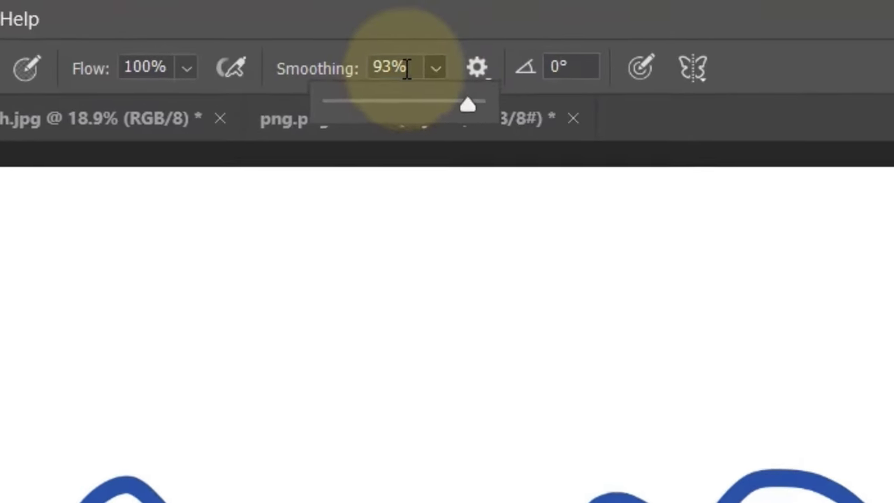
pyautogui.click(407, 70)
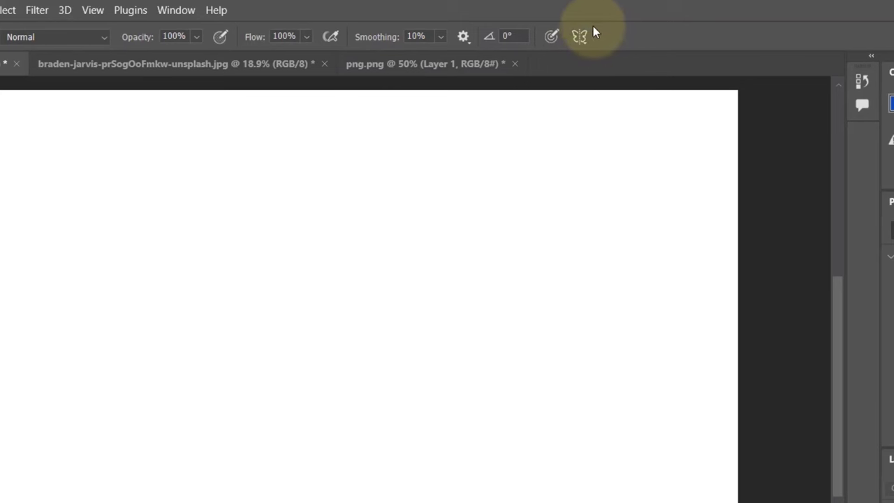
# Turn on Vertical painting symmetry and paint blue loops mirrored across the centre axis
pyautogui.click(580, 37)
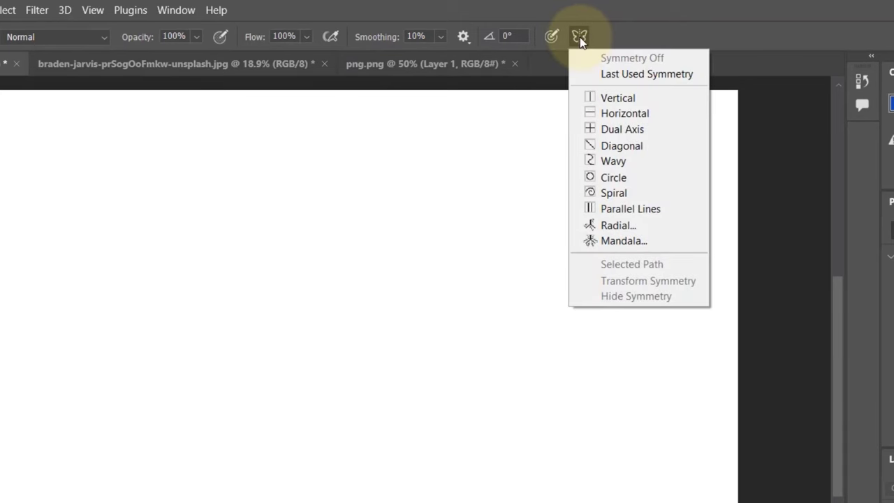
pyautogui.click(634, 100)
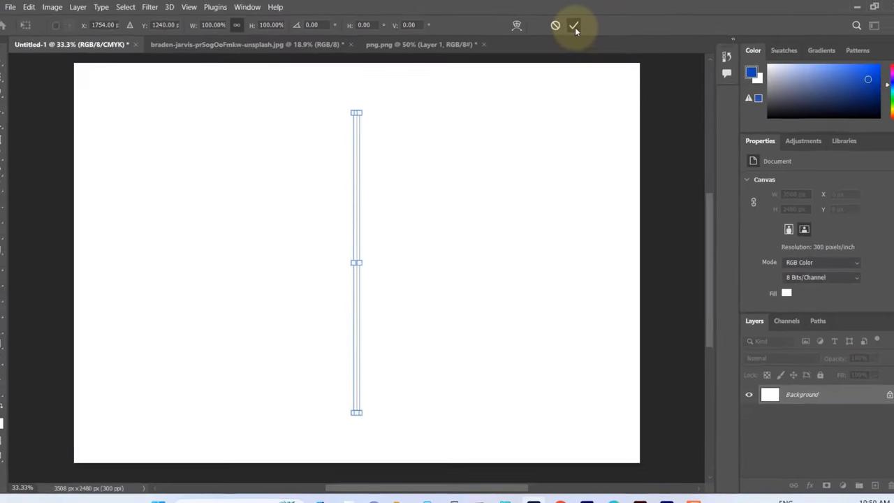
pyautogui.click(570, 25)
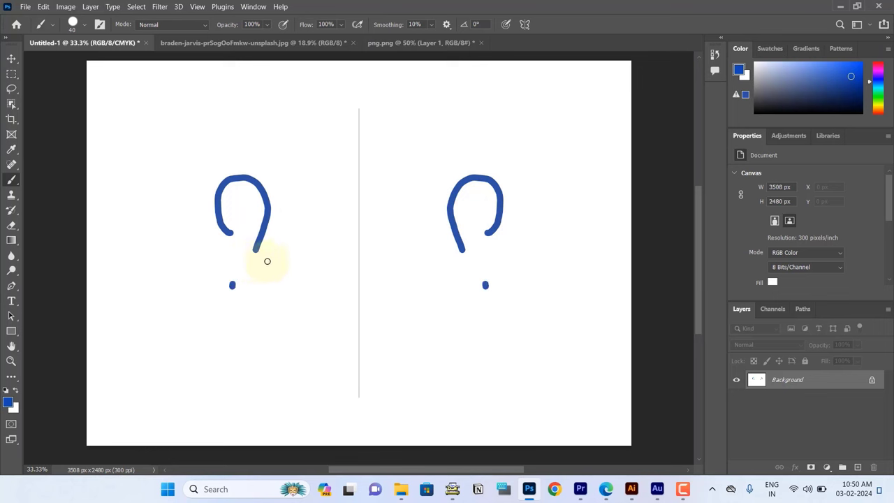
pyautogui.moveTo(266, 260)
pyautogui.mouseDown()
pyautogui.moveTo(302, 236)
pyautogui.moveTo(279, 299)
pyautogui.moveTo(251, 309)
pyautogui.moveTo(272, 332)
pyautogui.moveTo(214, 270)
pyautogui.mouseUp()
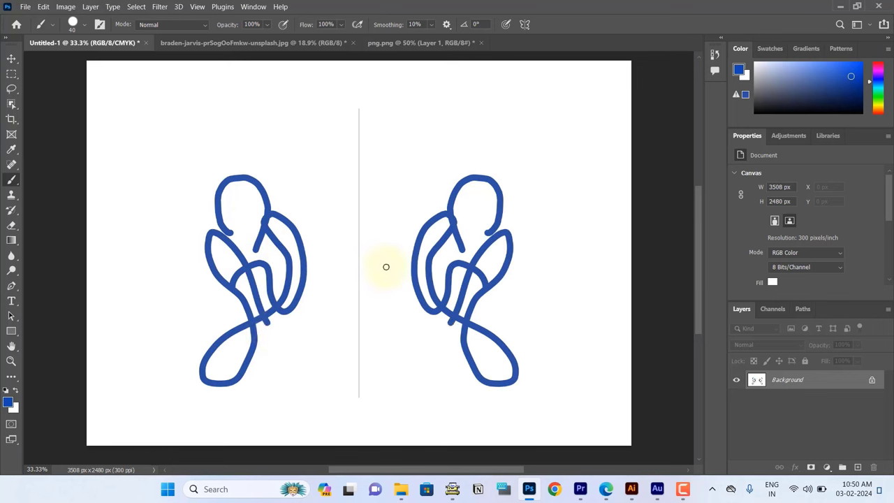
pyautogui.click(525, 25)
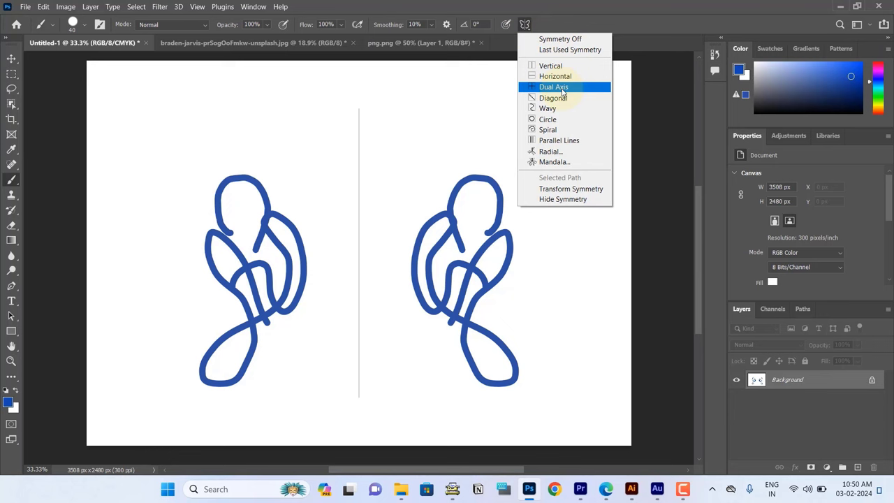
# Switch to Dual Axis symmetry and paint a blue loop mirrored into four quadrants
pyautogui.click(558, 87)
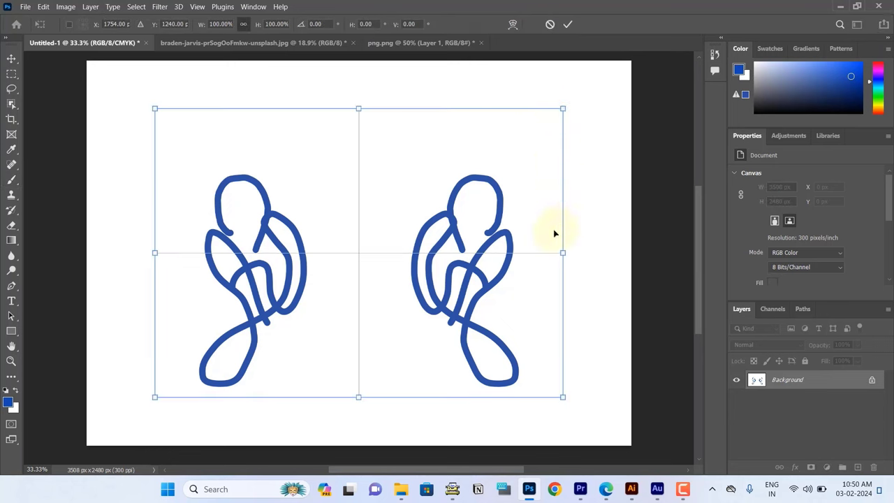
pyautogui.click(568, 27)
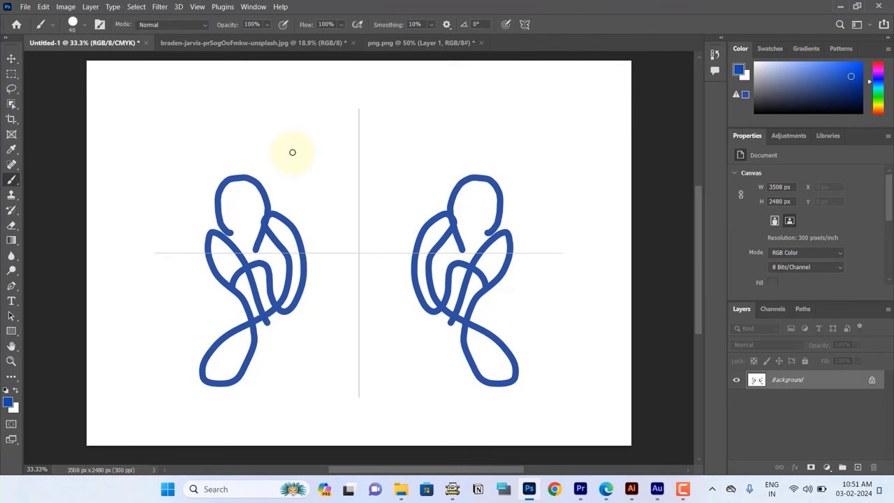
pyautogui.moveTo(244, 156)
pyautogui.mouseDown()
pyautogui.moveTo(282, 160)
pyautogui.moveTo(287, 179)
pyautogui.moveTo(261, 156)
pyautogui.moveTo(311, 149)
pyautogui.moveTo(273, 136)
pyautogui.moveTo(331, 168)
pyautogui.moveTo(339, 199)
pyautogui.moveTo(289, 240)
pyautogui.moveTo(320, 194)
pyautogui.moveTo(303, 194)
pyautogui.mouseUp()
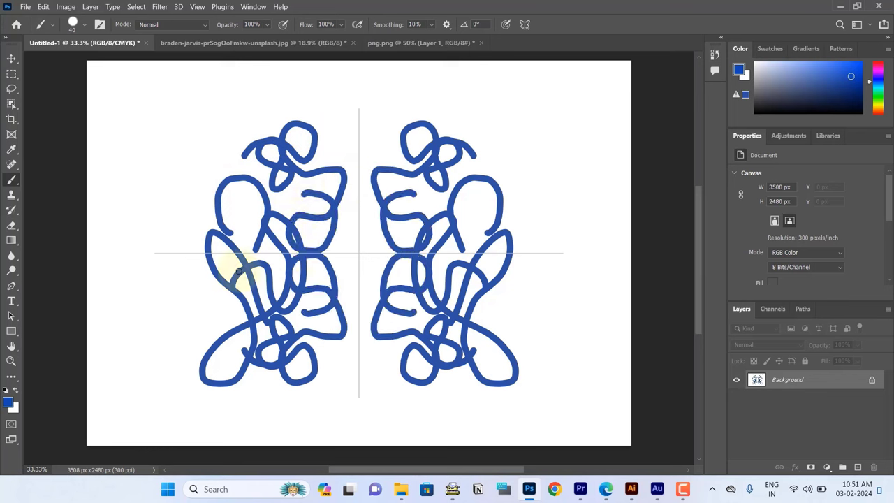
# Change the foreground colour to pink and paint pink curls mirrored across both axes
pyautogui.click(9, 402)
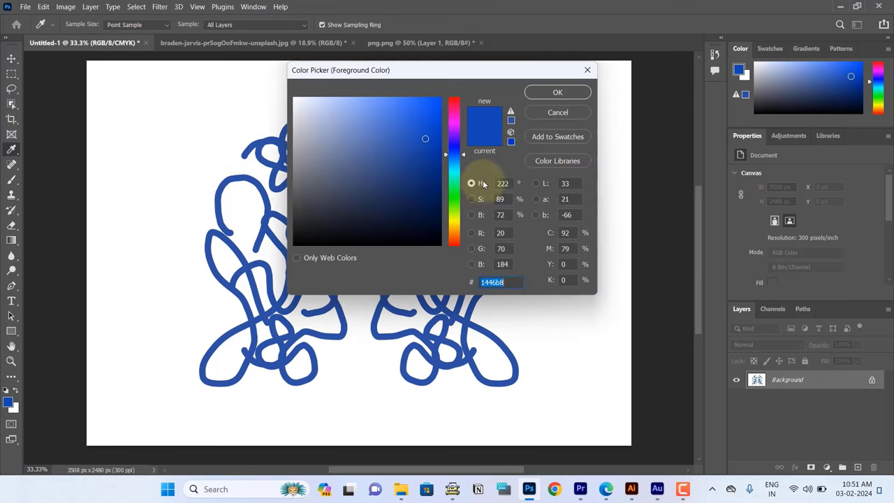
pyautogui.moveTo(455, 183); pyautogui.dragTo(456, 121)
pyautogui.click(413, 102)
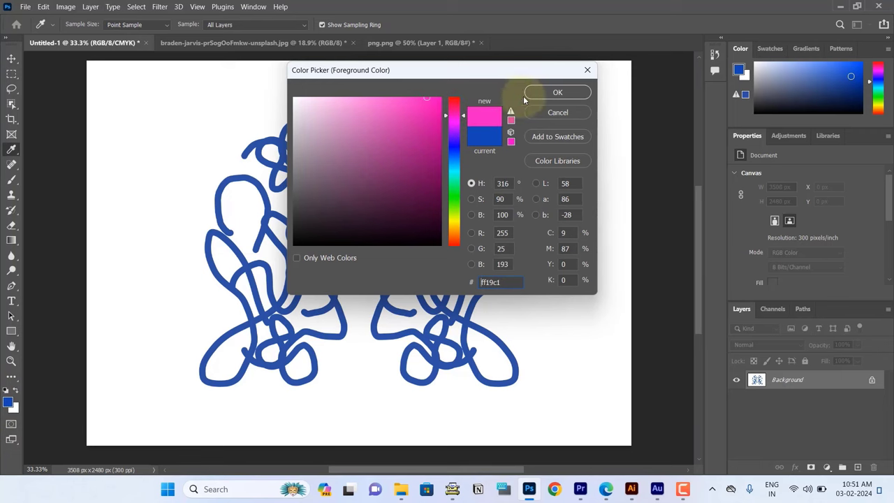
pyautogui.click(558, 92)
pyautogui.moveTo(293, 196)
pyautogui.mouseDown()
pyautogui.moveTo(355, 150)
pyautogui.moveTo(349, 172)
pyautogui.moveTo(349, 114)
pyautogui.moveTo(233, 191)
pyautogui.moveTo(345, 205)
pyautogui.moveTo(289, 213)
pyautogui.moveTo(219, 248)
pyautogui.moveTo(358, 252)
pyautogui.moveTo(371, 231)
pyautogui.mouseUp()
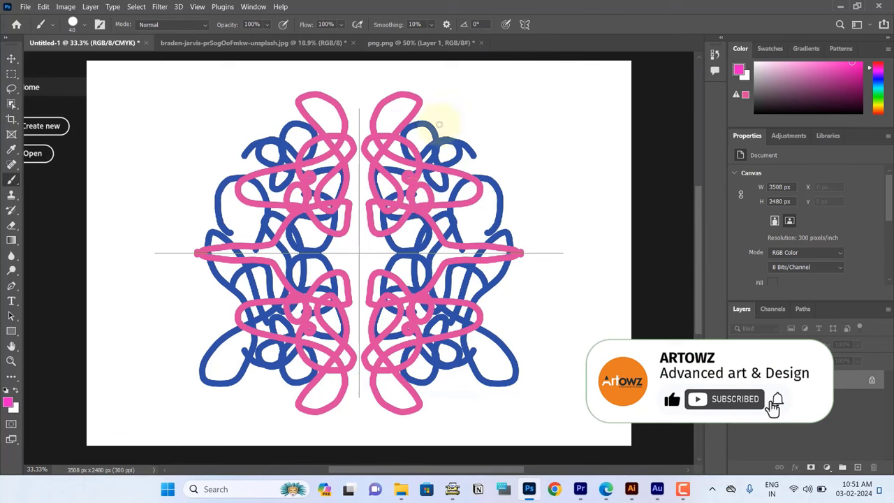
pyautogui.click(525, 28)
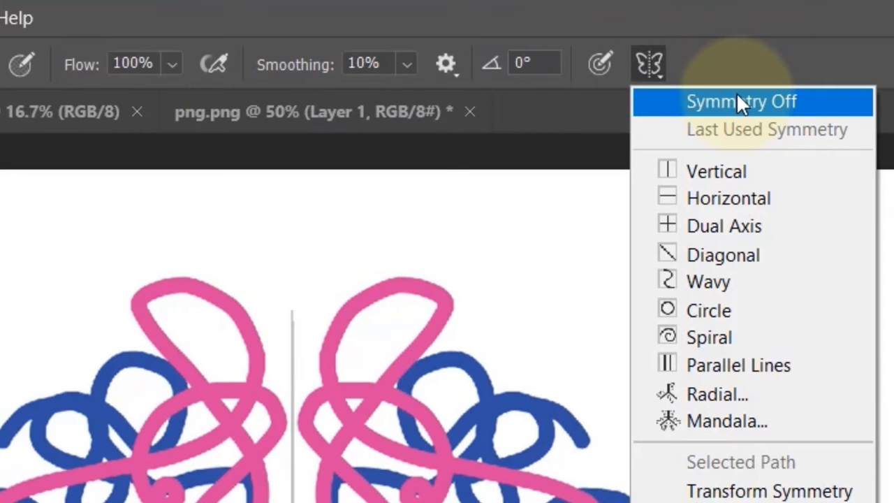
# Turn symmetry off, clear the whole Untitled-1 canvas, and switch to the png.png logo document
pyautogui.click(734, 99)
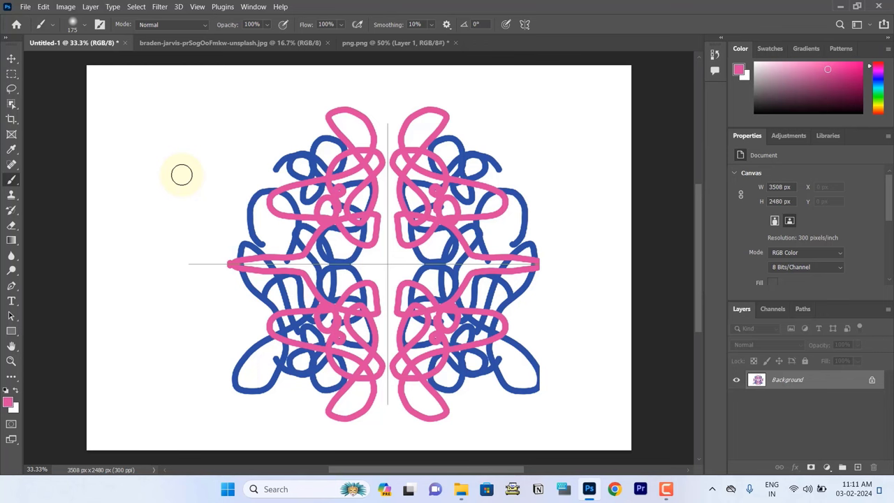
pyautogui.hotkey('ctrl', 'a')
pyautogui.press('BackSpace')
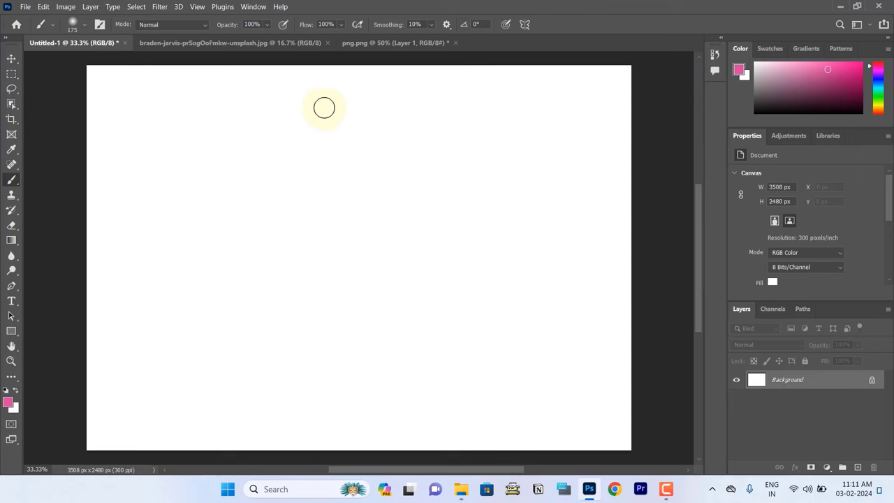
pyautogui.hotkey('ctrl', 'shift', 'Tab')
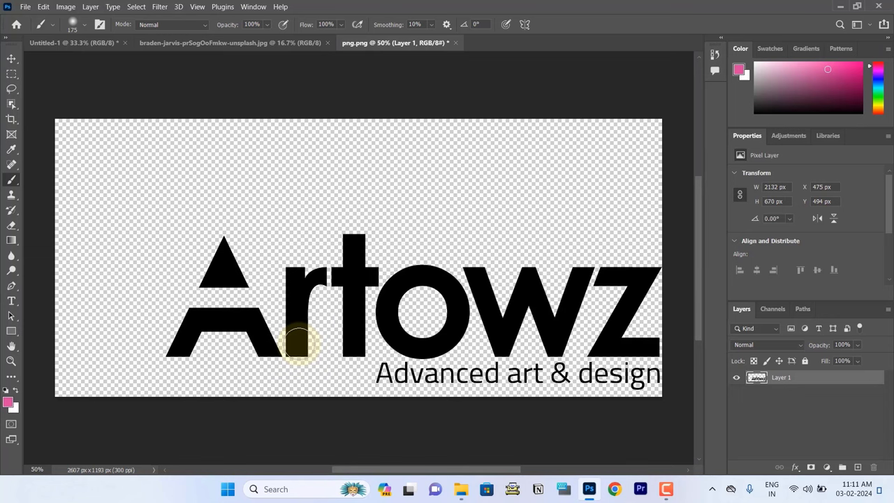
# Marquee-select the Artowz logo and define it as a brush preset named 'Artowz'
pyautogui.click(12, 75)
pyautogui.moveTo(102, 168)
pyautogui.mouseDown()
pyautogui.moveTo(704, 399)
pyautogui.moveTo(699, 393)
pyautogui.mouseUp()
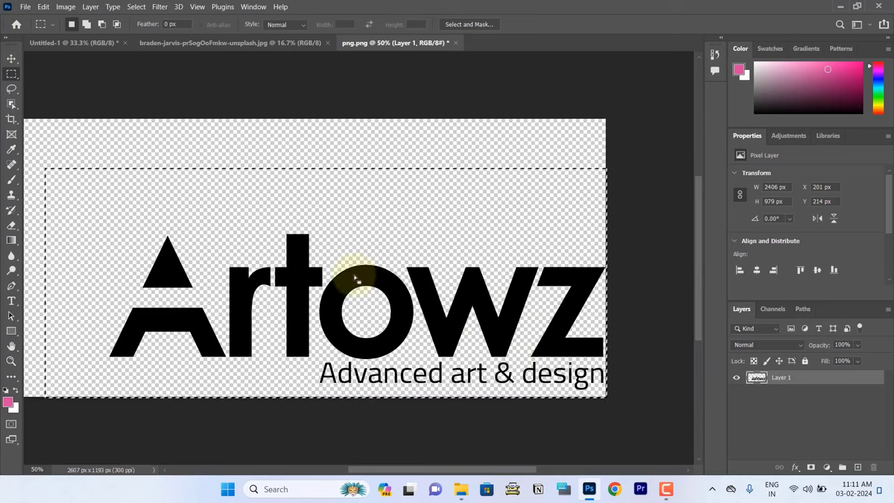
pyautogui.click(43, 7)
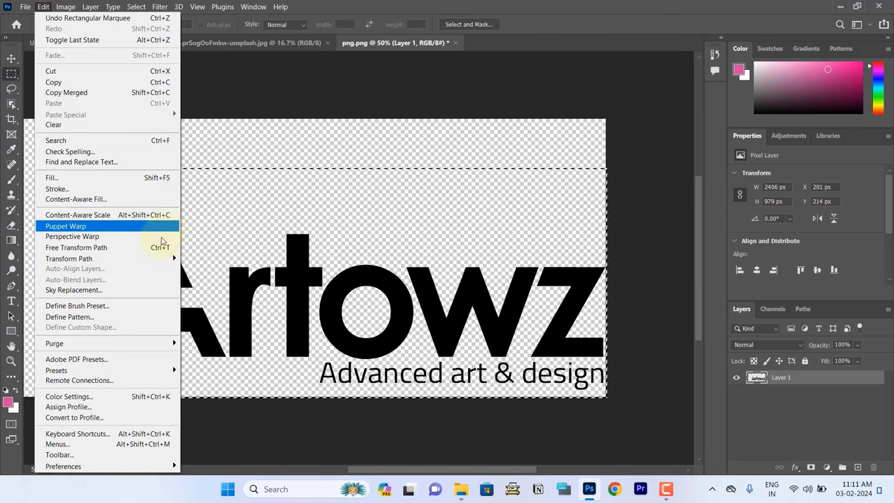
pyautogui.click(119, 306)
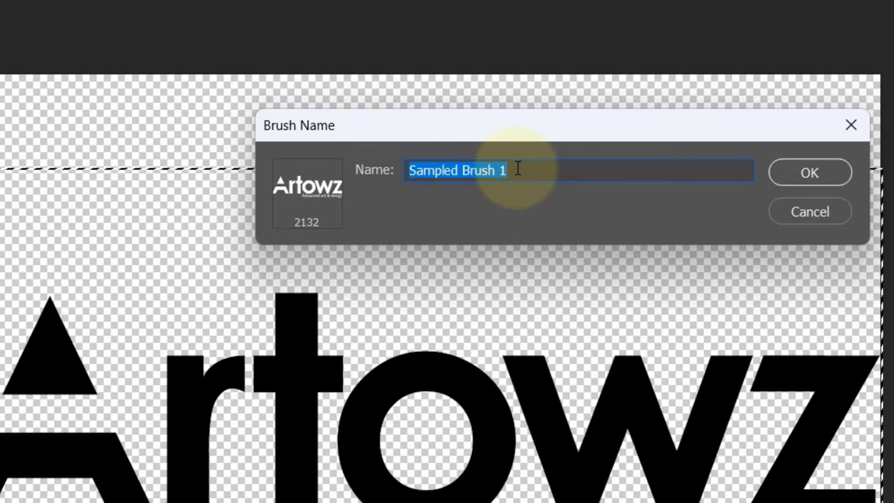
pyautogui.write('Artowz Brush')
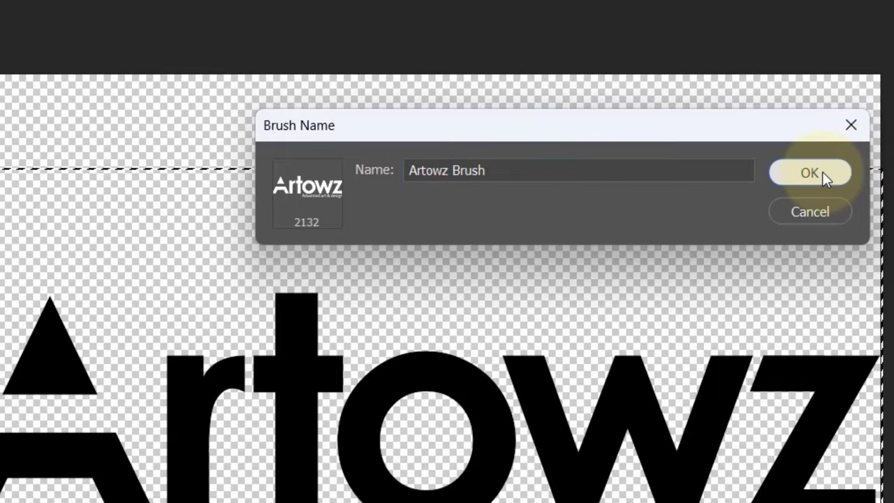
pyautogui.click(823, 172)
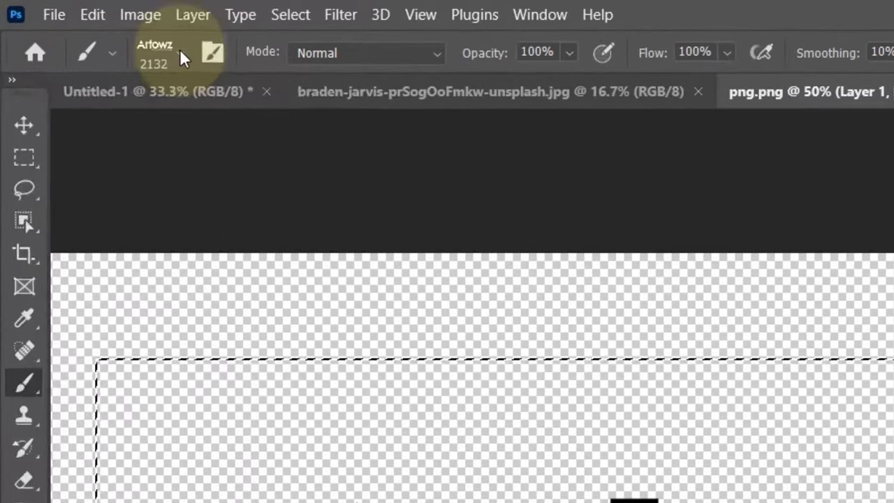
# Look through the brush presets and bring up the Untitled-1 document
pyautogui.click(72, 25)
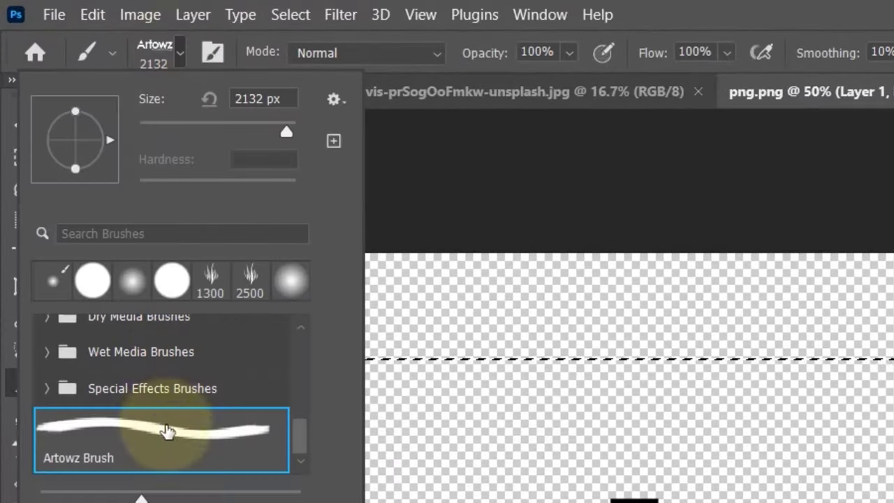
pyautogui.scroll(3, 126, 391)
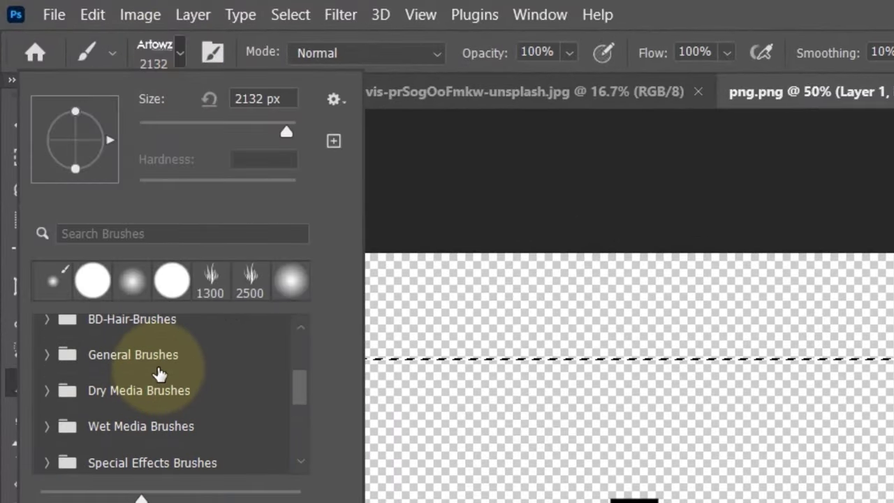
pyautogui.scroll(-3, 159, 374)
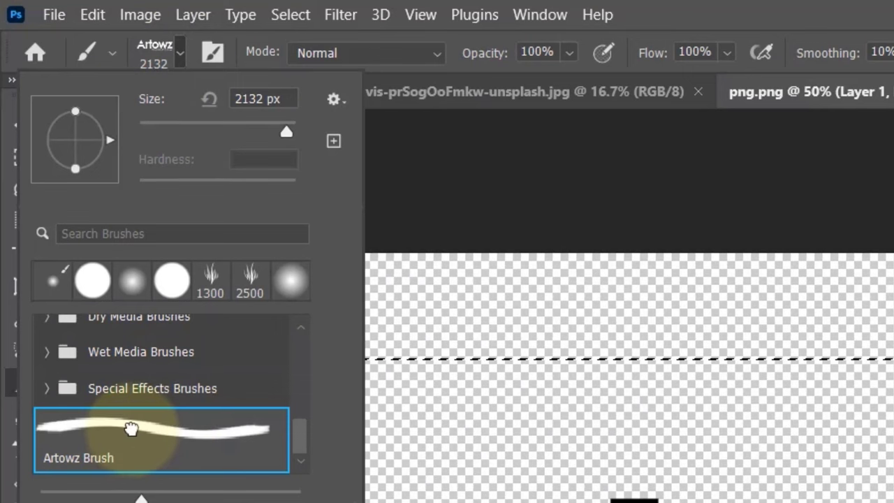
pyautogui.click(425, 104)
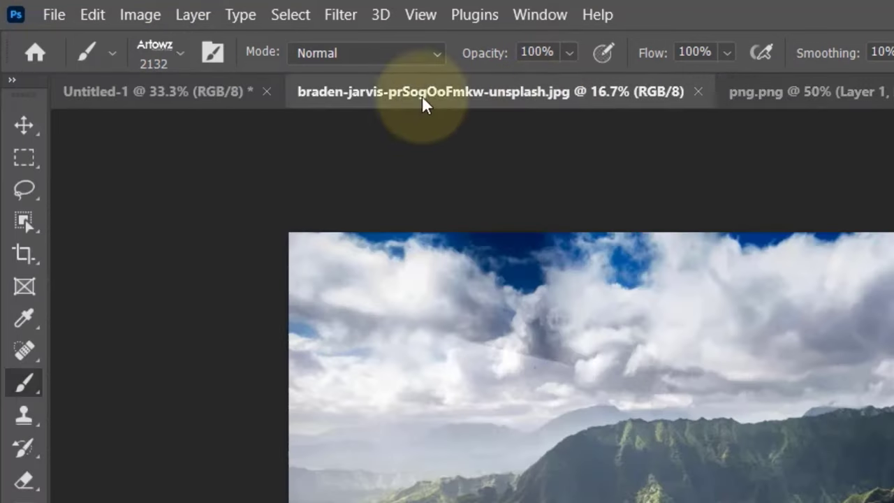
pyautogui.click(200, 91)
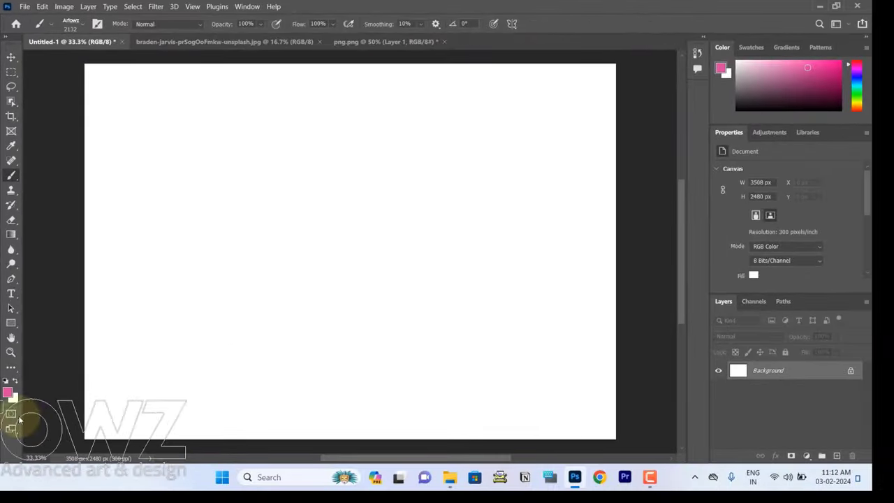
# Stamp the Artowz logo in magenta c80070 at the page centre, then go to the landscape photo
pyautogui.click(8, 392)
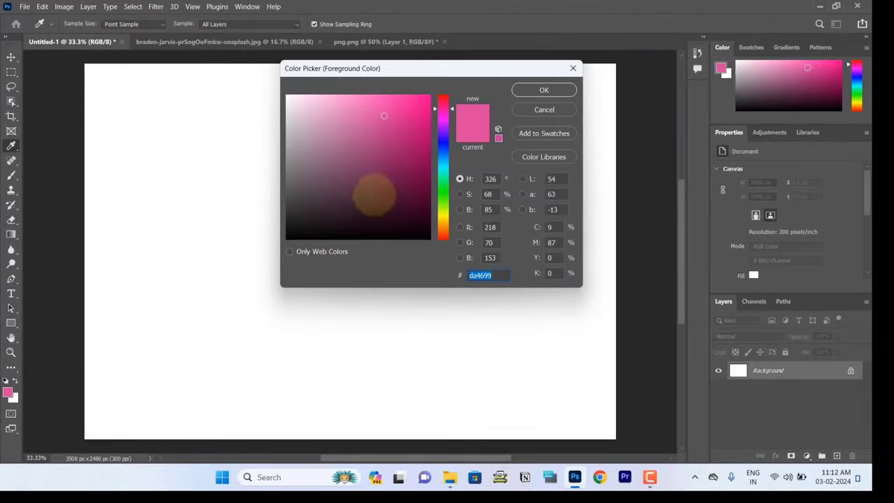
pyautogui.click(545, 89)
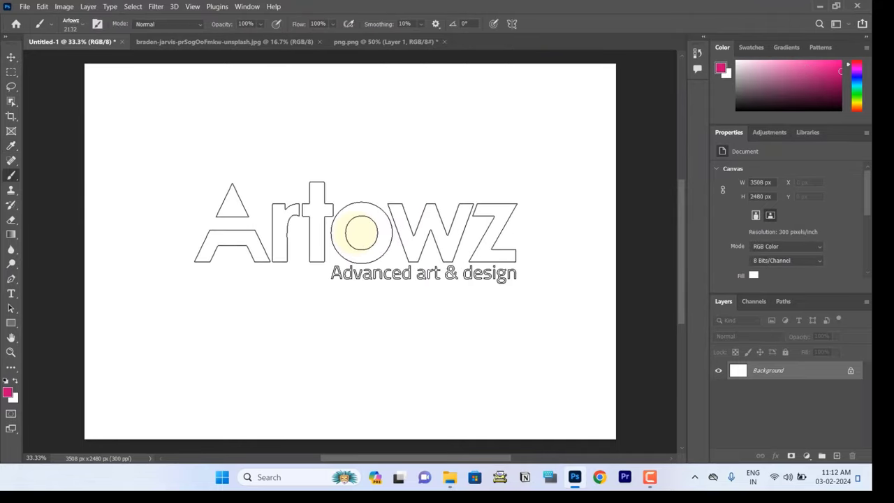
pyautogui.click(361, 233)
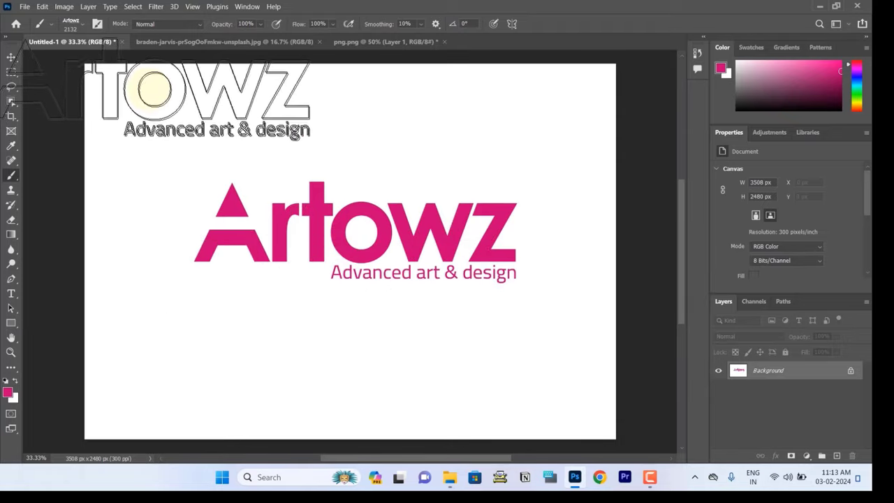
pyautogui.click(162, 42)
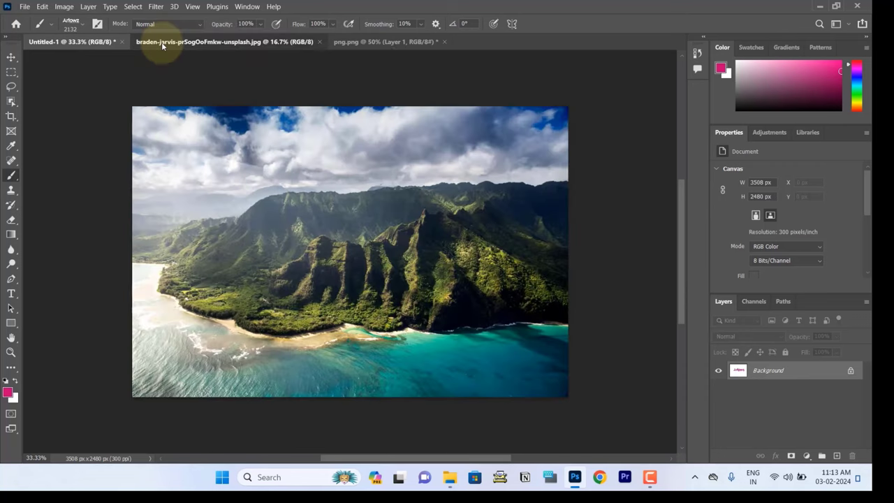
# Set the foreground colour to white
pyautogui.click(10, 395)
pyautogui.moveTo(355, 179); pyautogui.dragTo(259, 90)
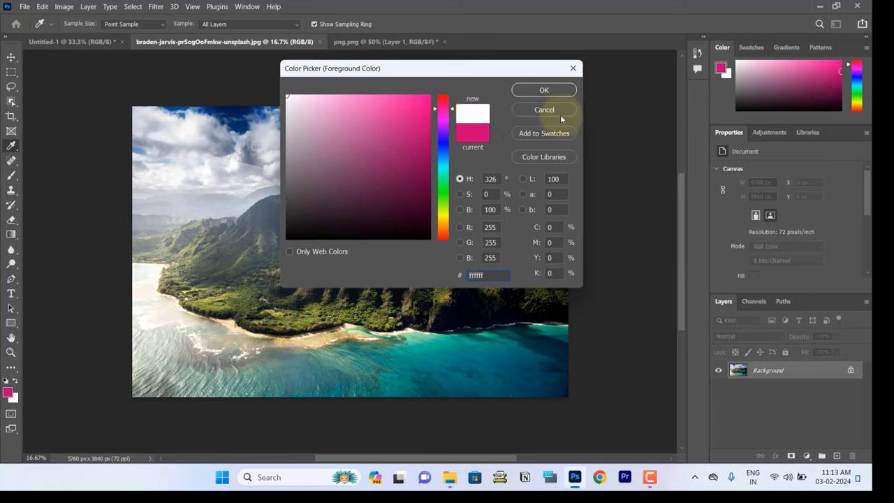
pyautogui.click(544, 91)
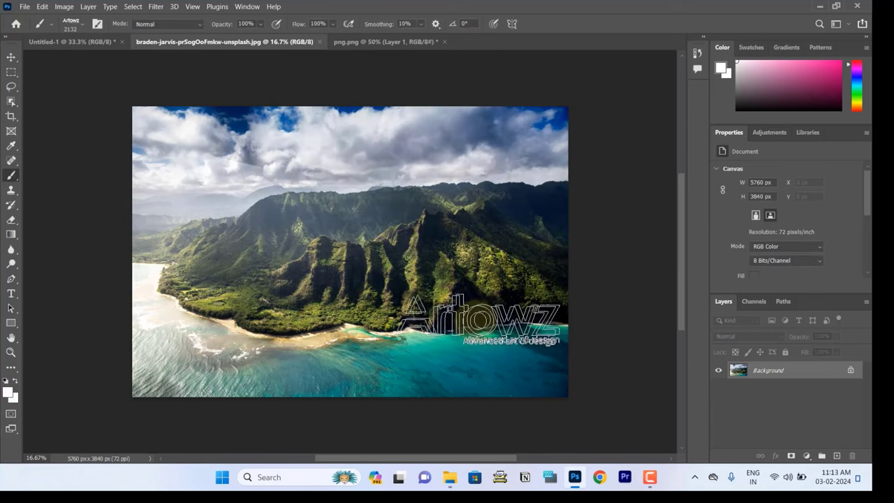
# Stamp a 464 px Artowz mark at lower right and a doubled-size one in the clouds
pyautogui.press('[')
pyautogui.press('[')
pyautogui.press('[')
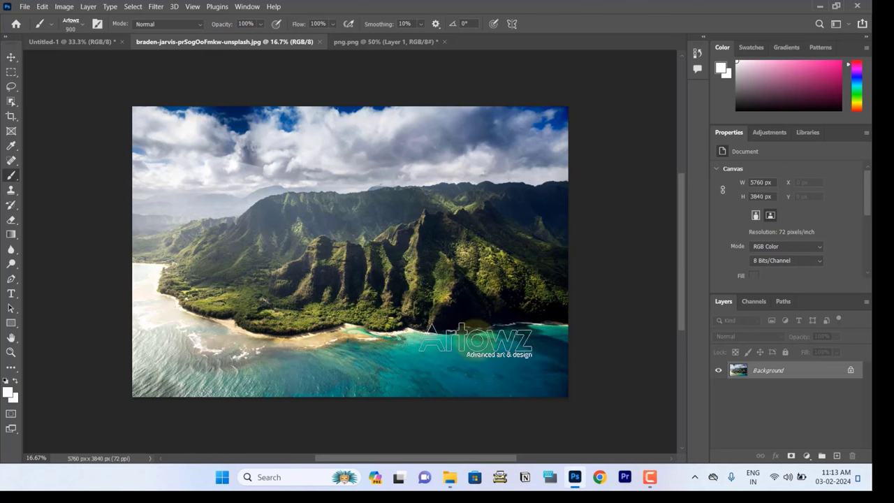
pyautogui.click(83, 24)
pyautogui.moveTo(115, 60); pyautogui.dragTo(128, 63)
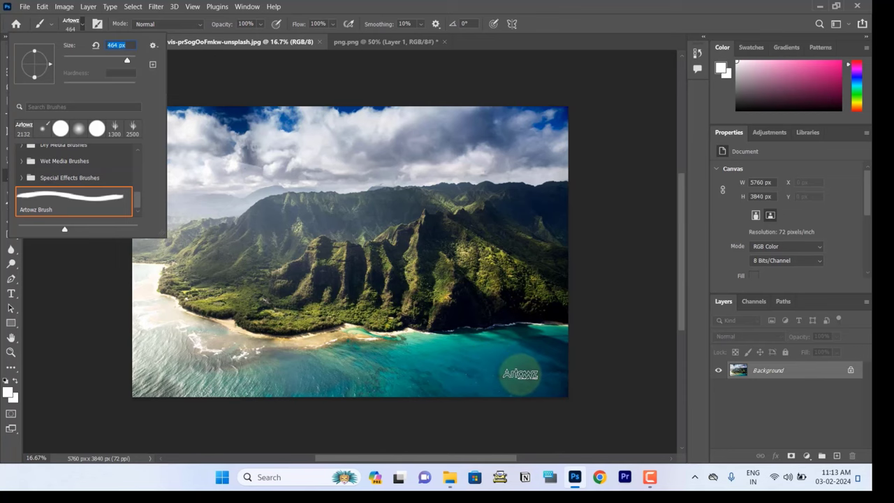
pyautogui.click(521, 374)
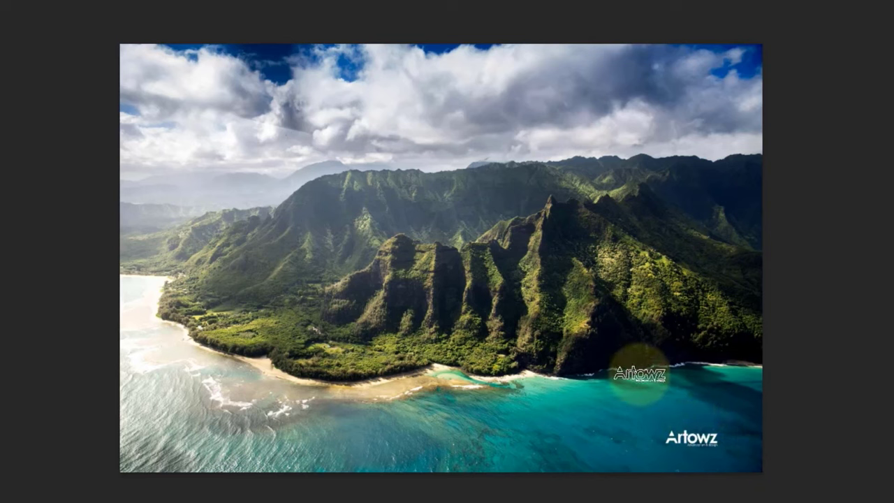
pyautogui.press(']')
pyautogui.press(']')
pyautogui.press(']')
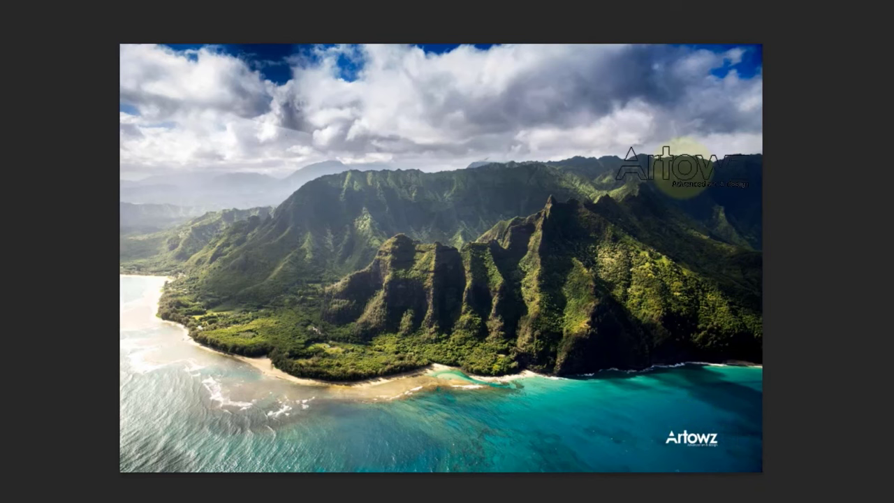
pyautogui.click(627, 82)
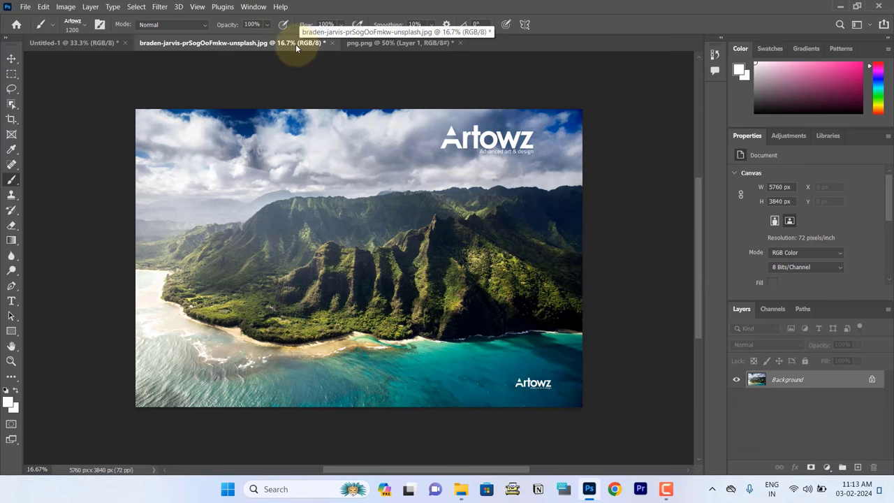
# Stamp six faint Artowz watermarks at 16% opacity across the landscape, then switch to png.png
pyautogui.click(268, 26)
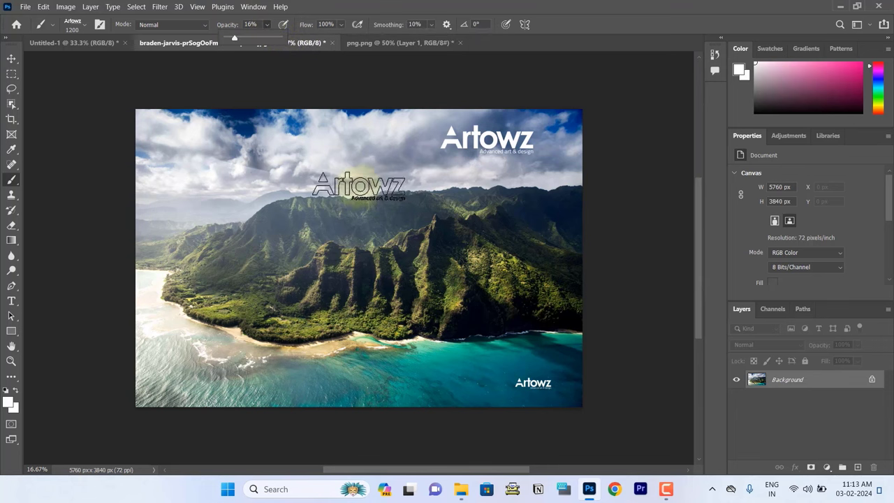
pyautogui.click(328, 148)
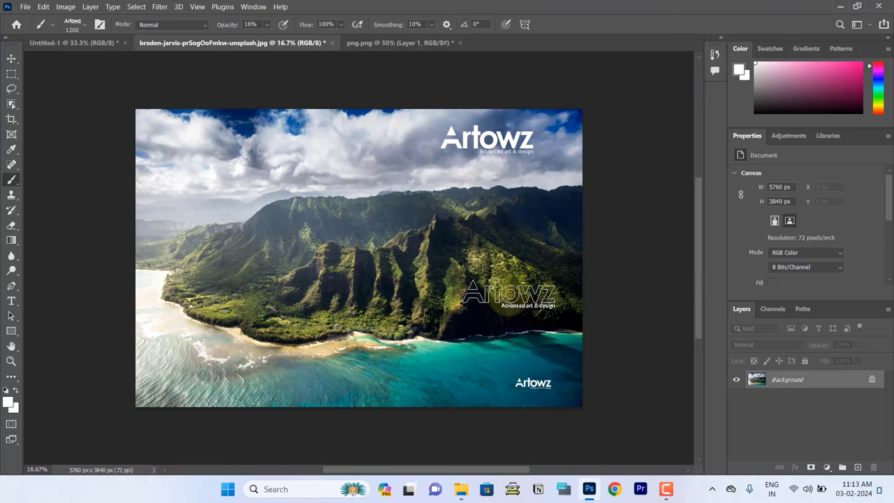
pyautogui.click(508, 293)
pyautogui.click(535, 214)
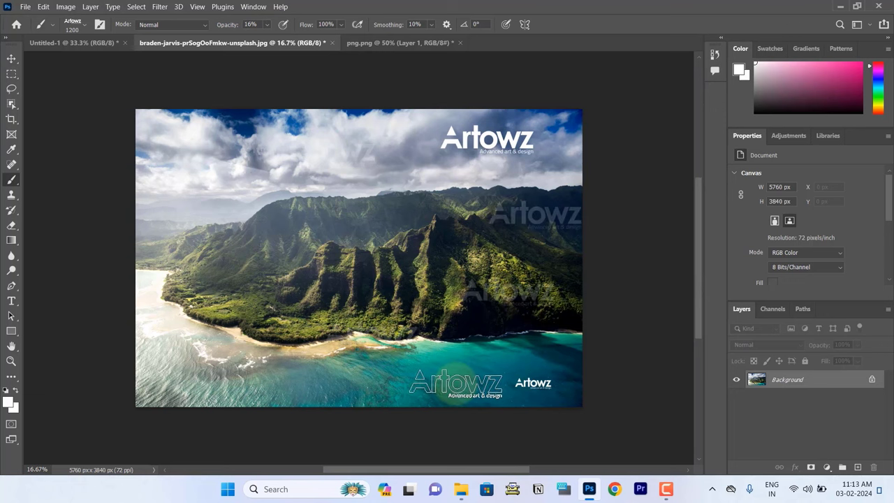
pyautogui.click(455, 383)
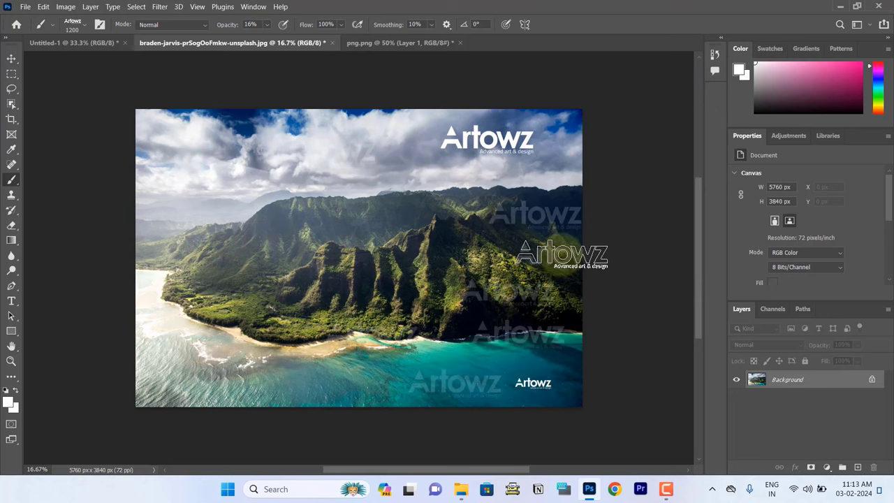
pyautogui.click(538, 167)
pyautogui.click(427, 198)
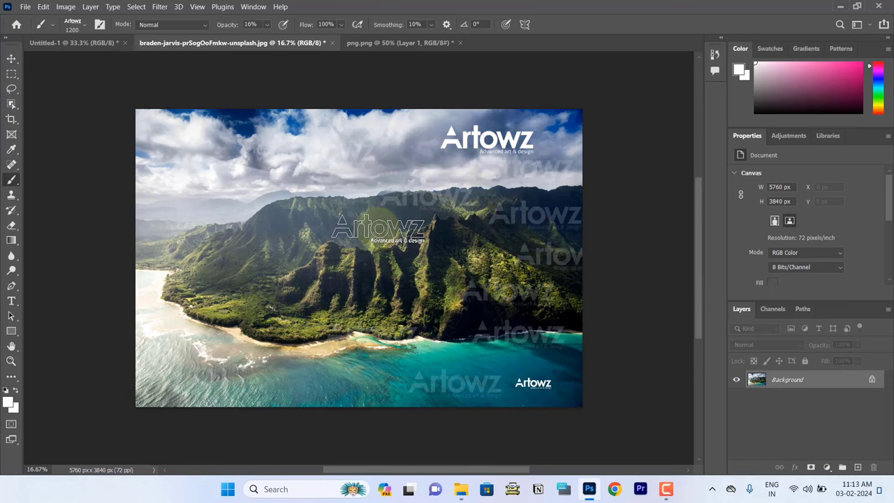
pyautogui.click(377, 229)
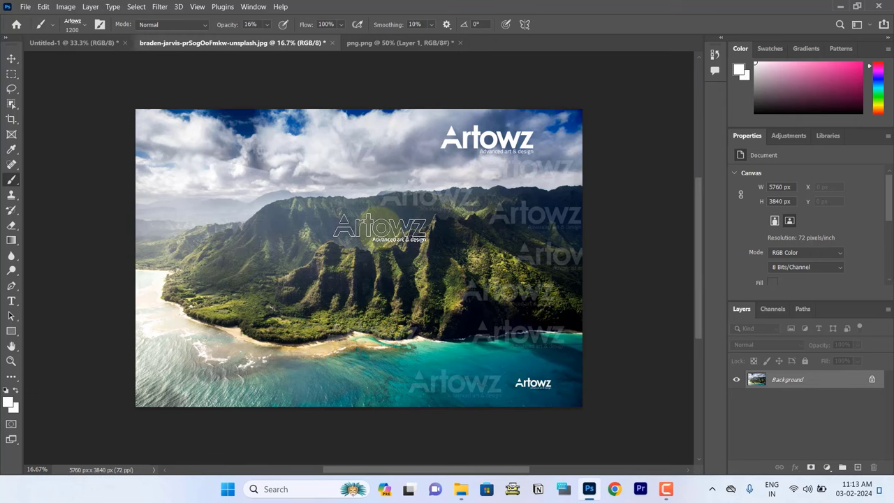
pyautogui.hotkey('ctrl', 'Tab')
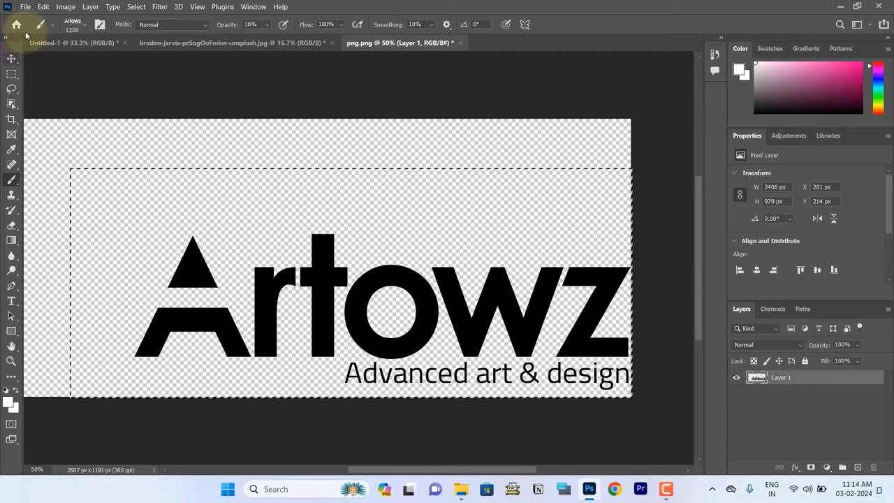
# Bring up the Untitled-1 page, then return to the braden-jarvis landscape photo
pyautogui.moveTo(25, 35)
pyautogui.mouseDown()
pyautogui.moveTo(286, 185)
pyautogui.moveTo(252, 361)
pyautogui.moveTo(277, 342)
pyautogui.mouseUp()
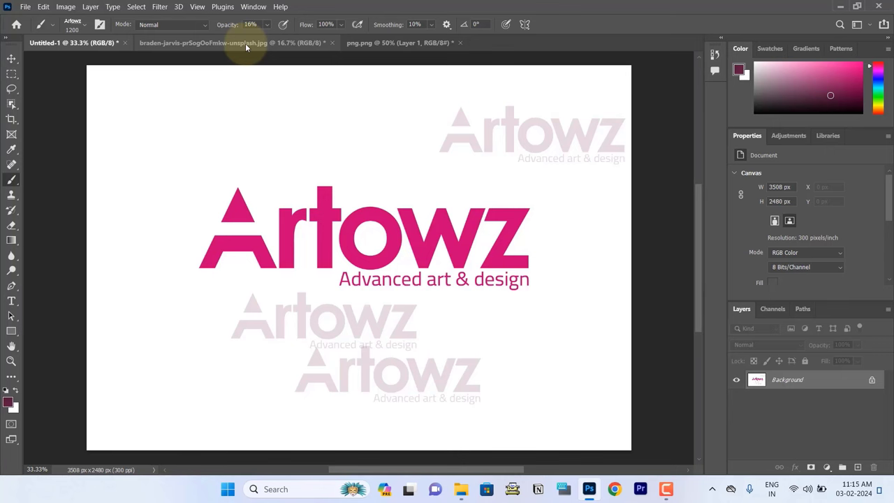
pyautogui.click(245, 43)
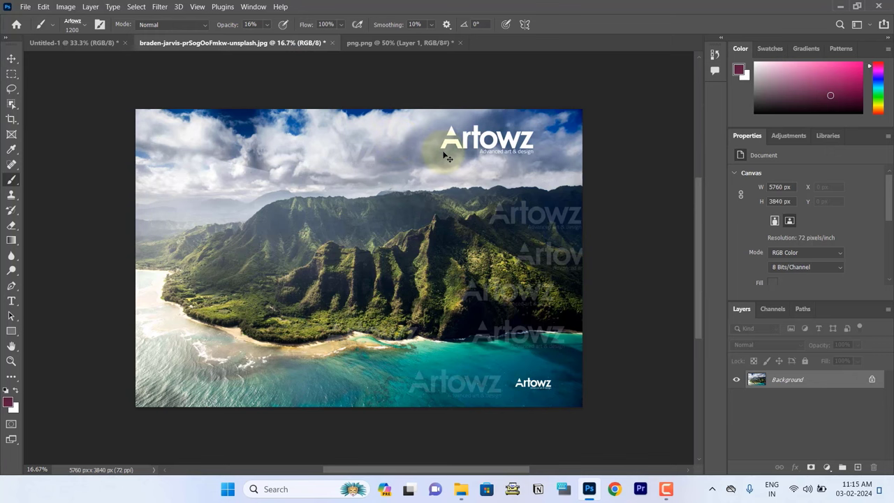
# Choose Soft Round from the General Brushes set in the brush preset picker
pyautogui.click(83, 25)
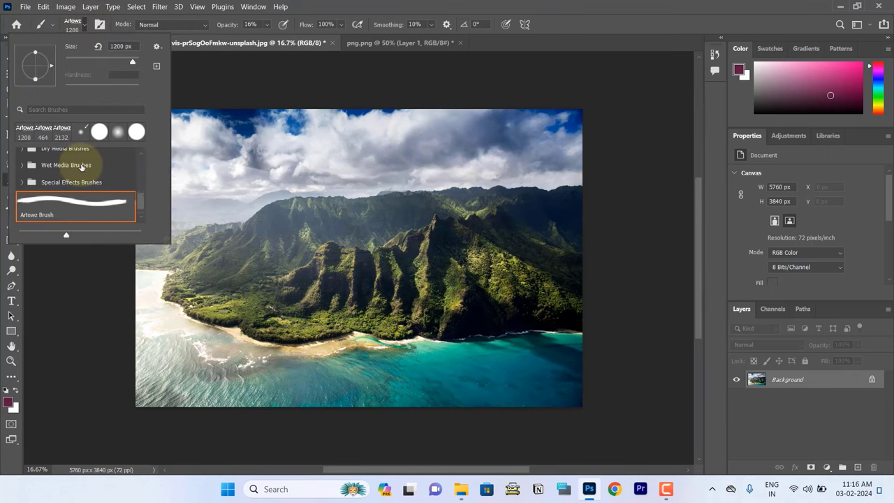
pyautogui.scroll(3, 76, 175)
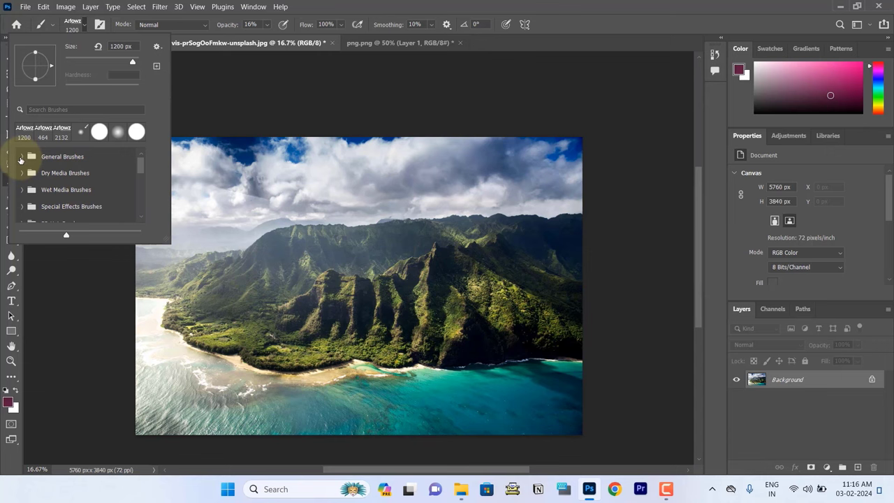
pyautogui.click(21, 157)
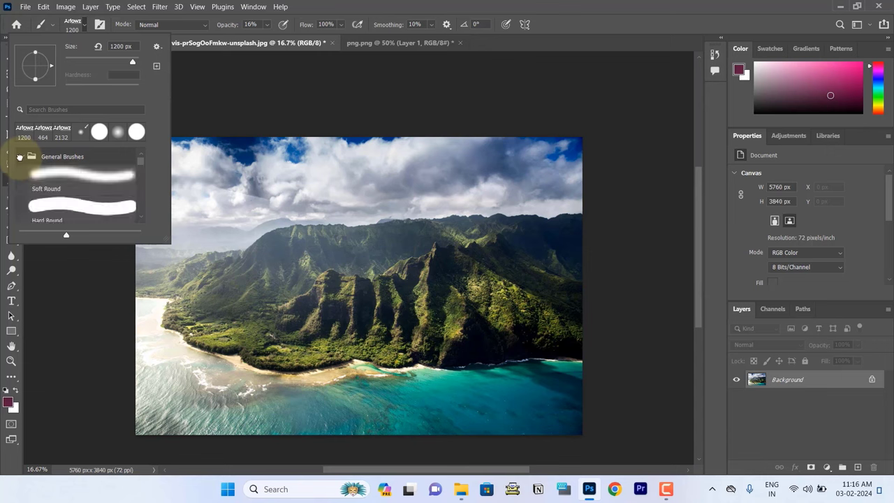
pyautogui.doubleClick(59, 179)
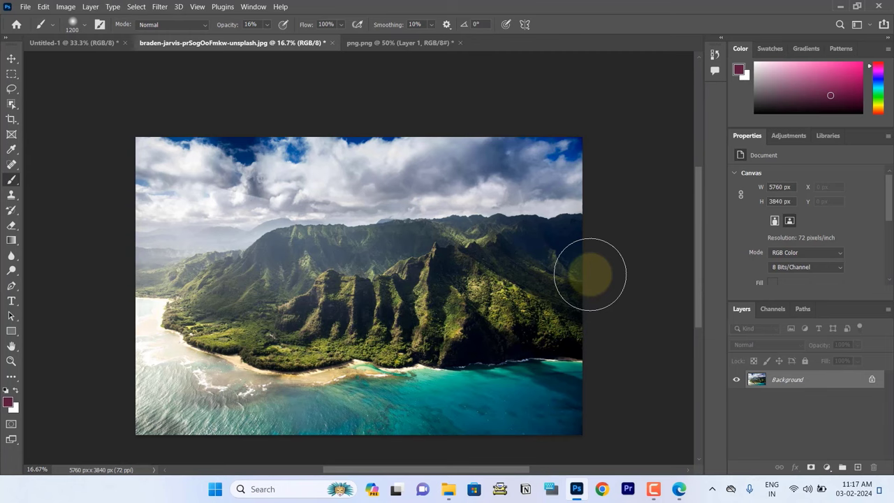
# Search Brusheezy for 'grass' brushes
pyautogui.click(681, 489)
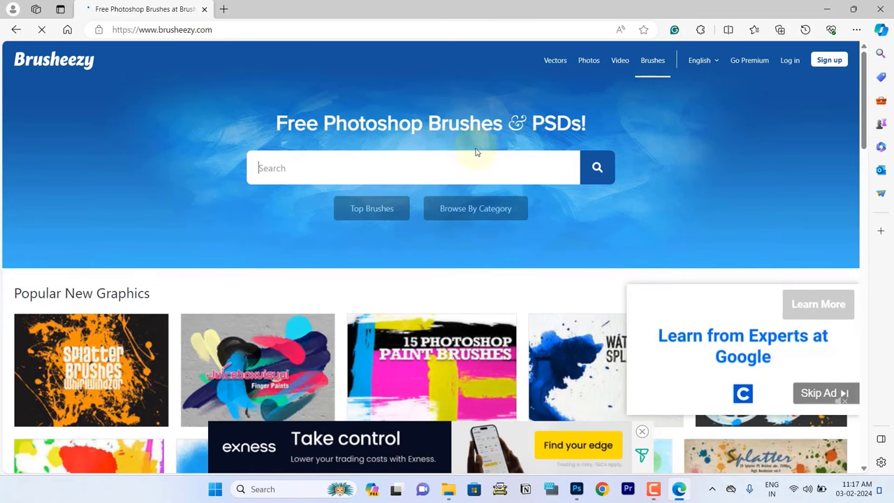
pyautogui.scroll(-3, 475, 149)
pyautogui.scroll(-4, 447, 169)
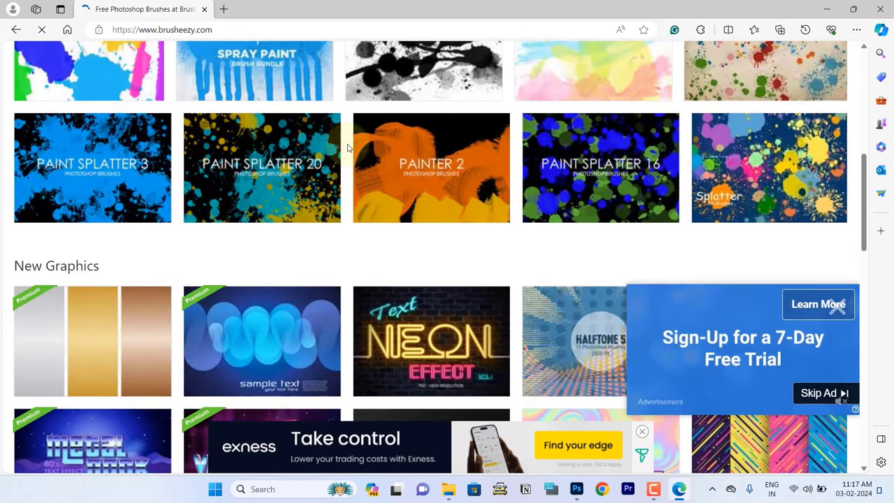
pyautogui.scroll(-3, 349, 147)
pyautogui.scroll(5, 300, 191)
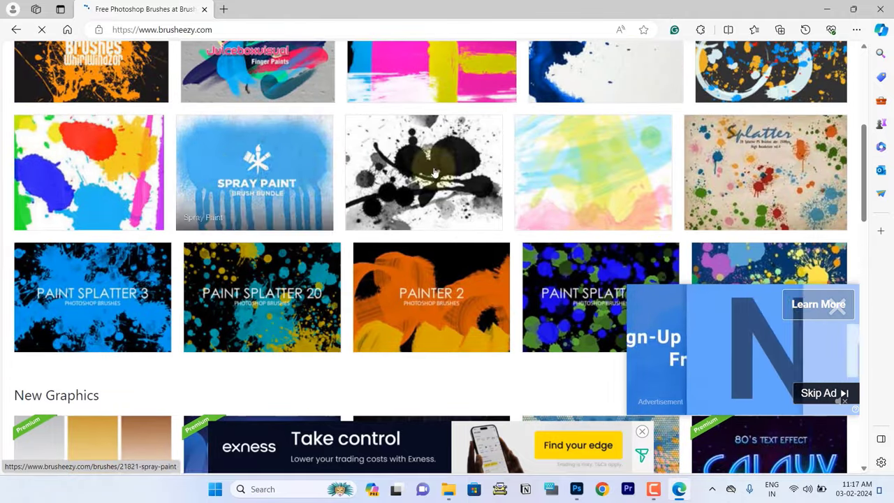
pyautogui.scroll(2, 301, 191)
pyautogui.scroll(3, 507, 164)
pyautogui.scroll(-5, 508, 165)
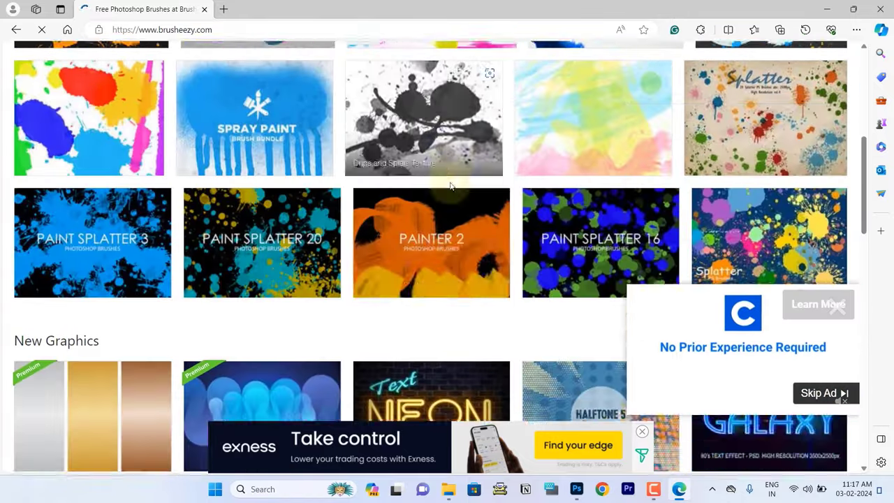
pyautogui.scroll(-4, 482, 171)
pyautogui.scroll(4, 450, 180)
pyautogui.scroll(5, 451, 180)
pyautogui.click(426, 173)
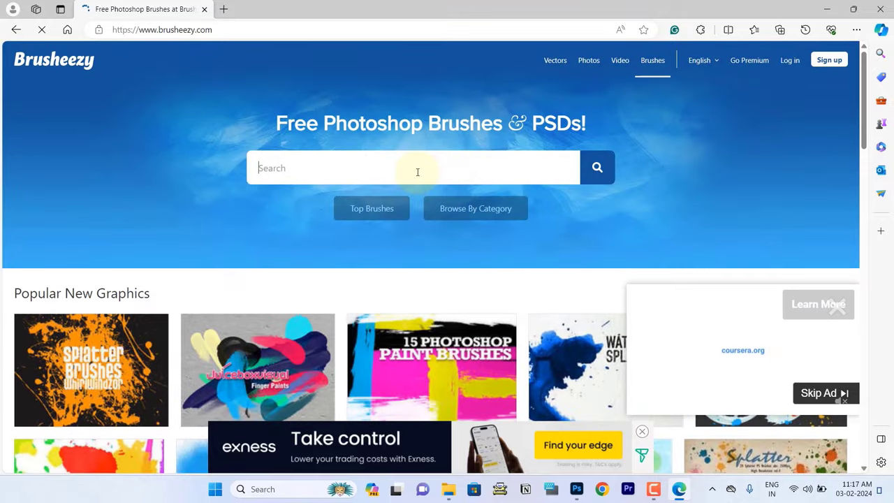
pyautogui.write('grass')
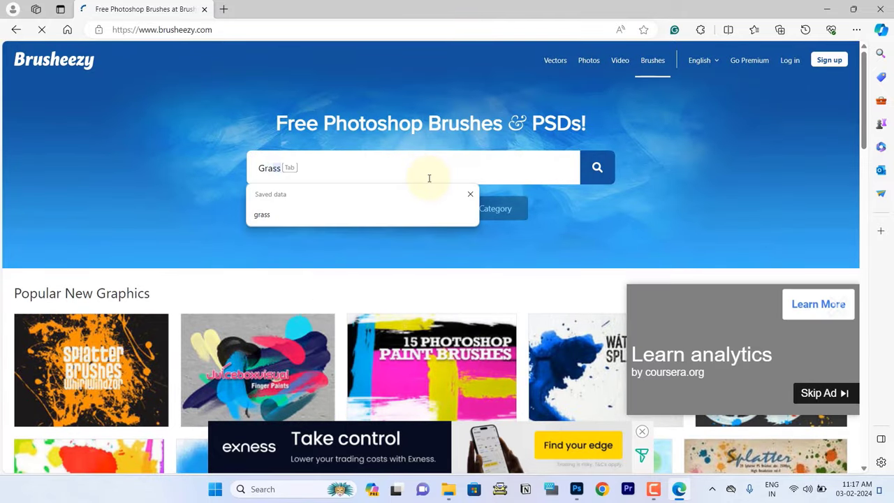
pyautogui.press('Return')
# Download the free Grass Photoshop Brushes 3 pack and reveal its zip in Downloads
pyautogui.scroll(-1, 688, 183)
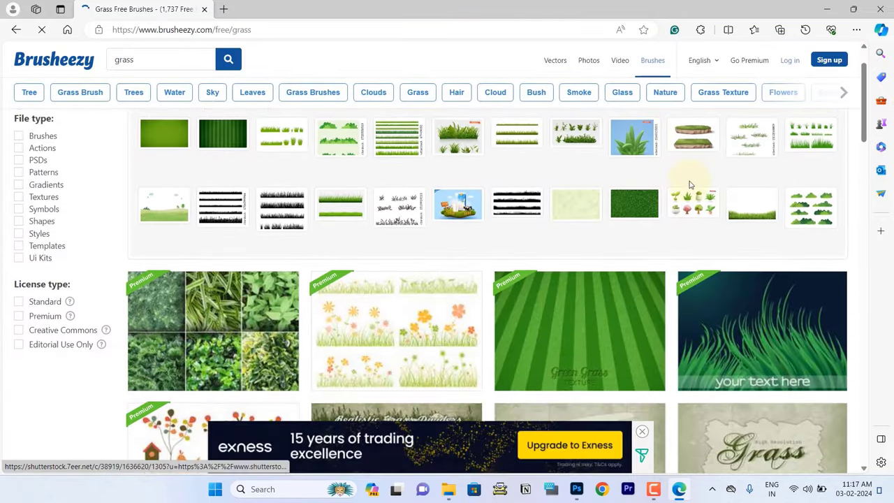
pyautogui.scroll(-3, 689, 187)
pyautogui.scroll(-2, 688, 187)
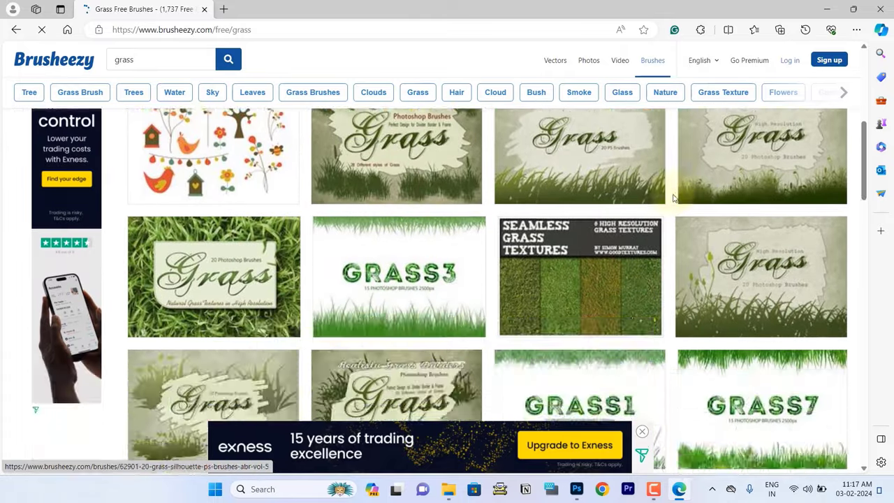
pyautogui.scroll(4, 688, 188)
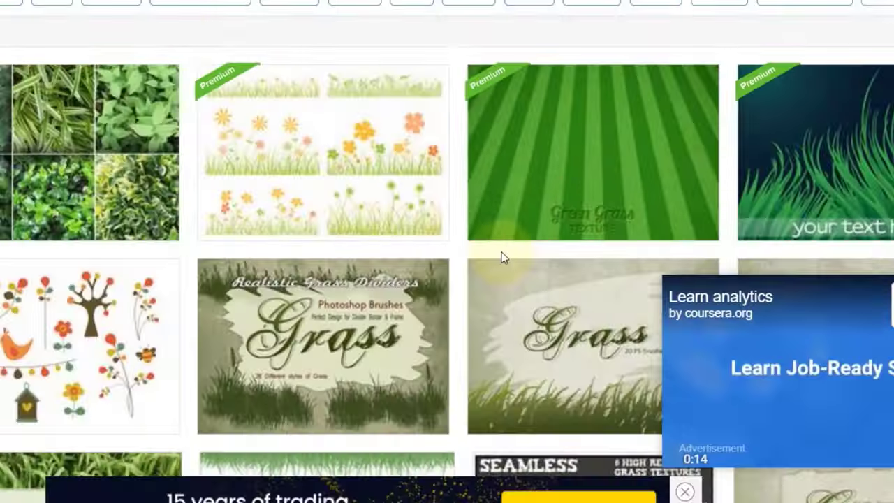
pyautogui.scroll(-3, 525, 180)
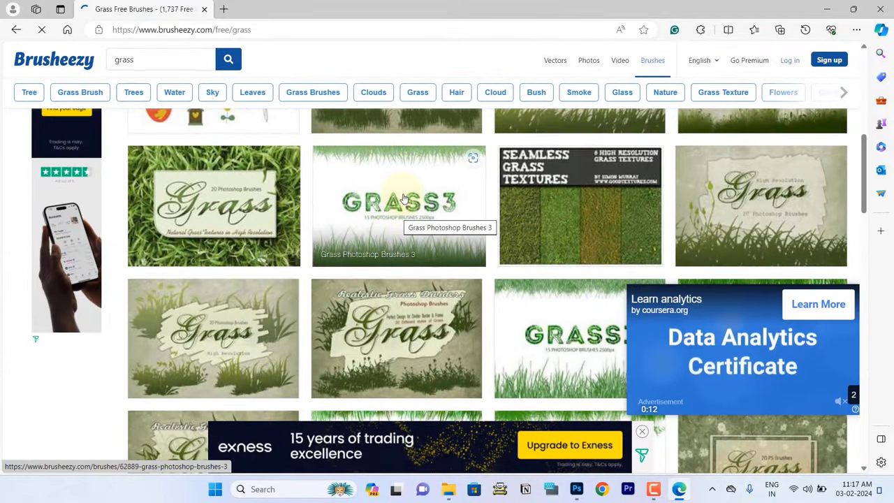
pyautogui.click(394, 206)
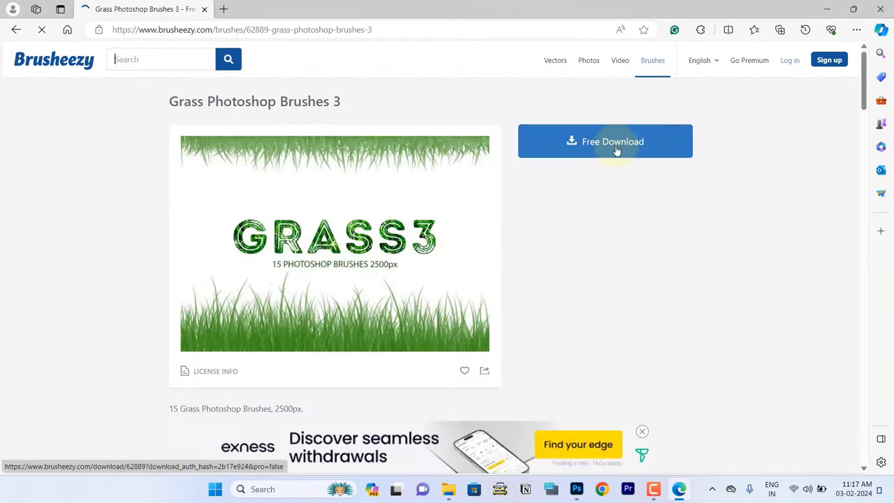
pyautogui.click(616, 148)
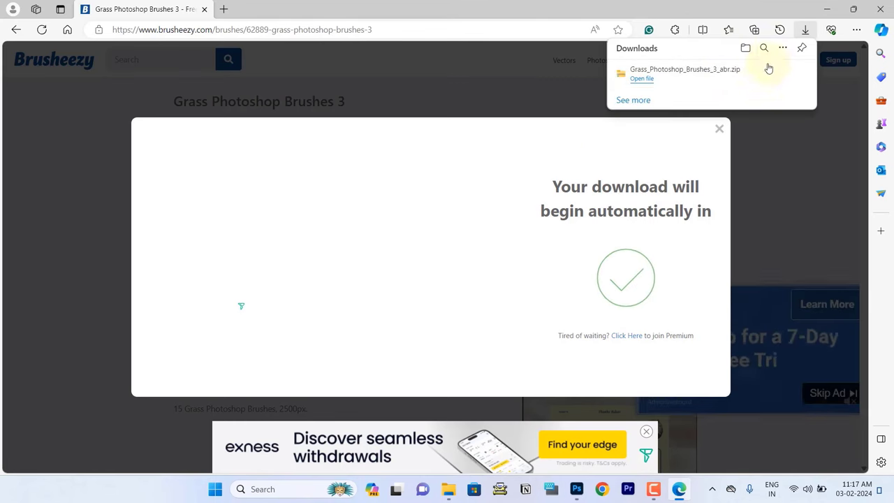
pyautogui.click(768, 70)
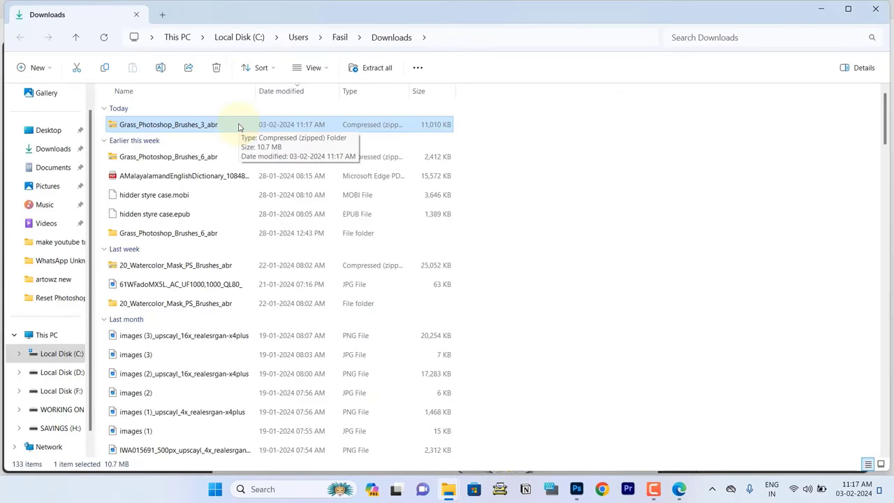
# Extract the Grass_Photoshop_Brushes_3_abr zip with WinRAR into a same-named folder in Downloads
pyautogui.rightClick(198, 126)
pyautogui.moveTo(235, 357)
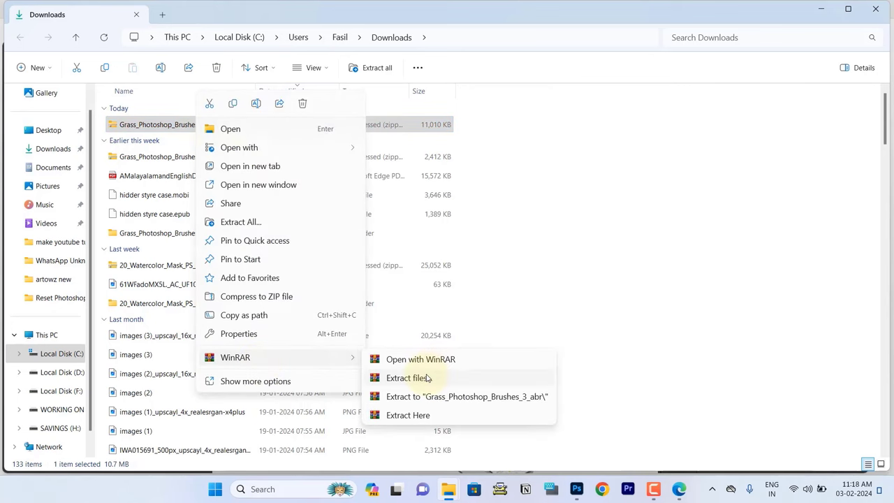
pyautogui.click(428, 378)
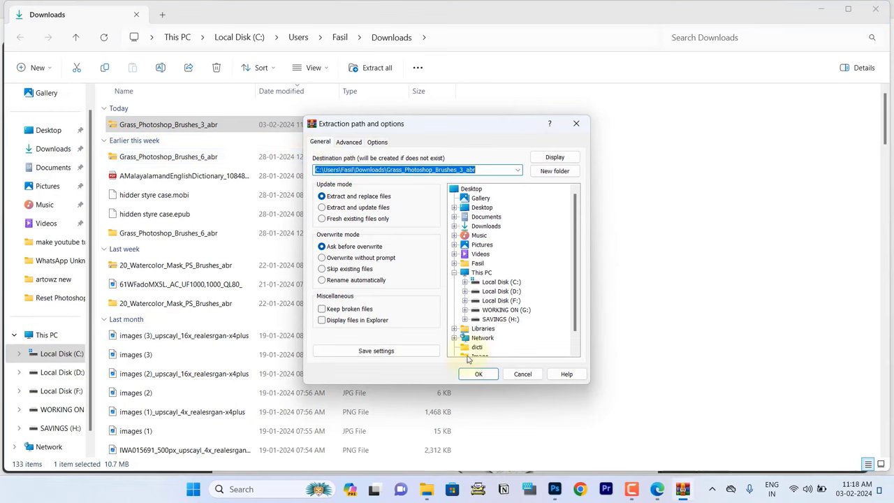
pyautogui.click(468, 375)
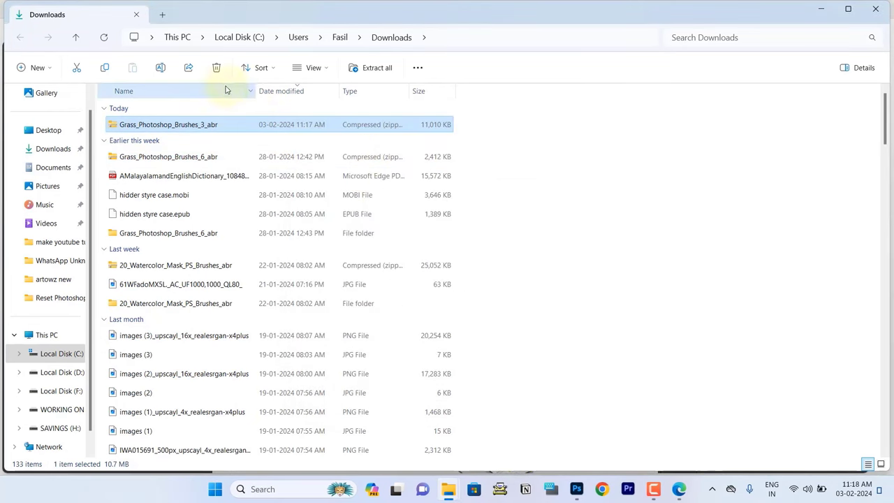
pyautogui.click(199, 148)
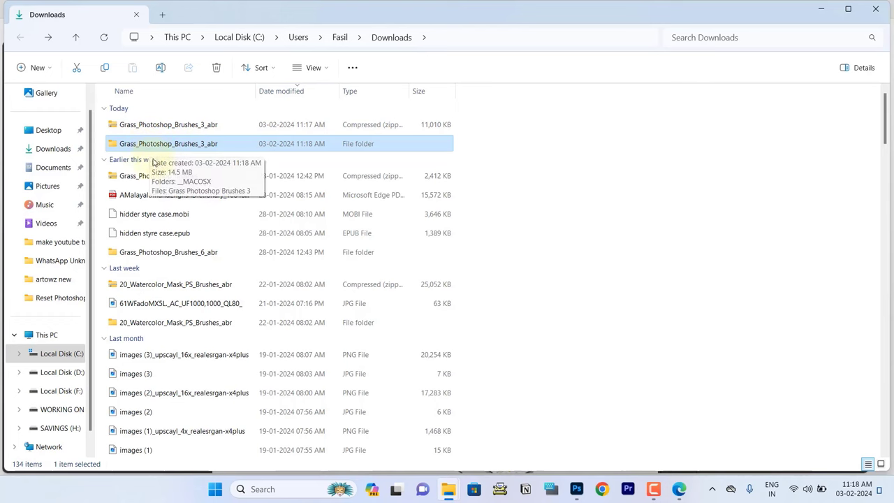
pyautogui.click(574, 492)
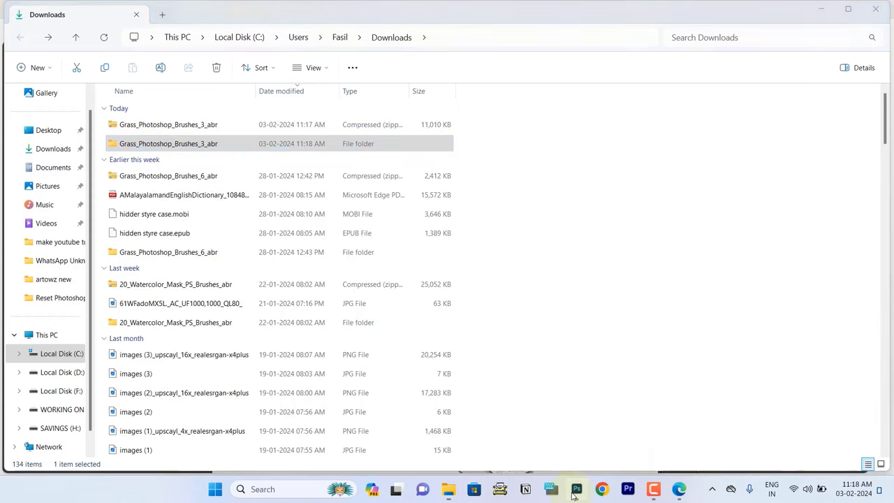
# Import the Grass Photoshop Brushes 6 ABR file from Downloads into the brush presets
pyautogui.click(84, 25)
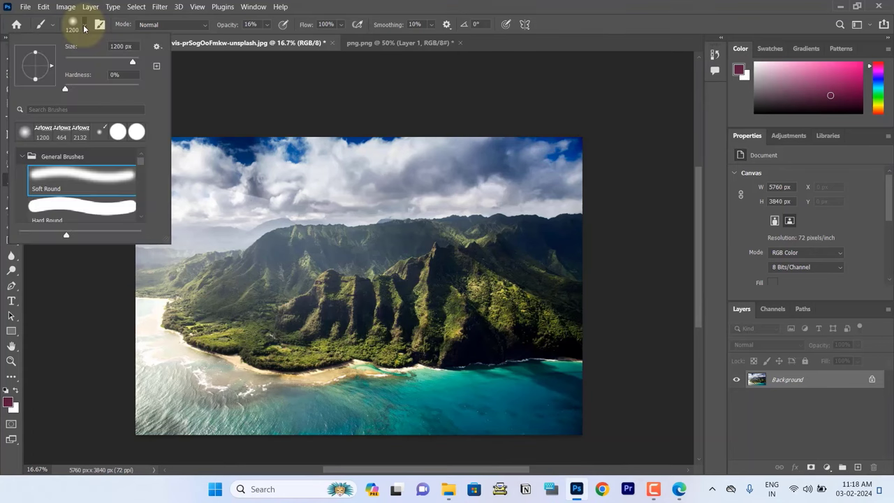
pyautogui.click(159, 49)
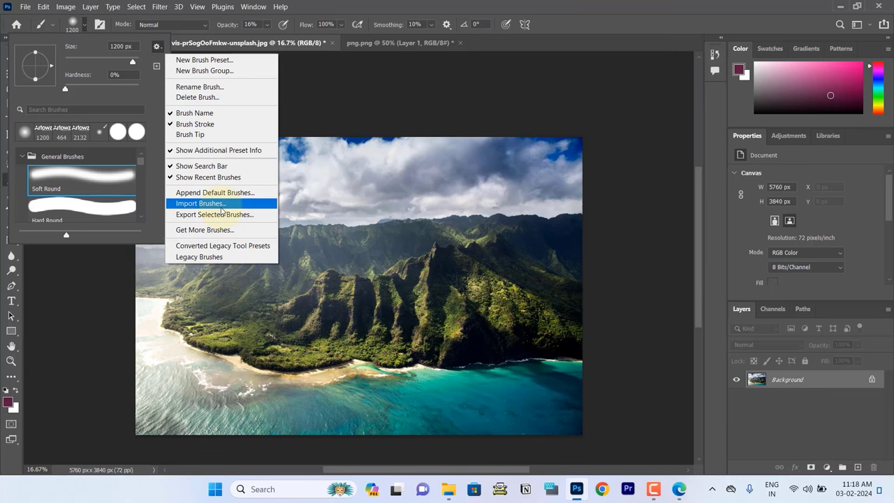
pyautogui.click(221, 206)
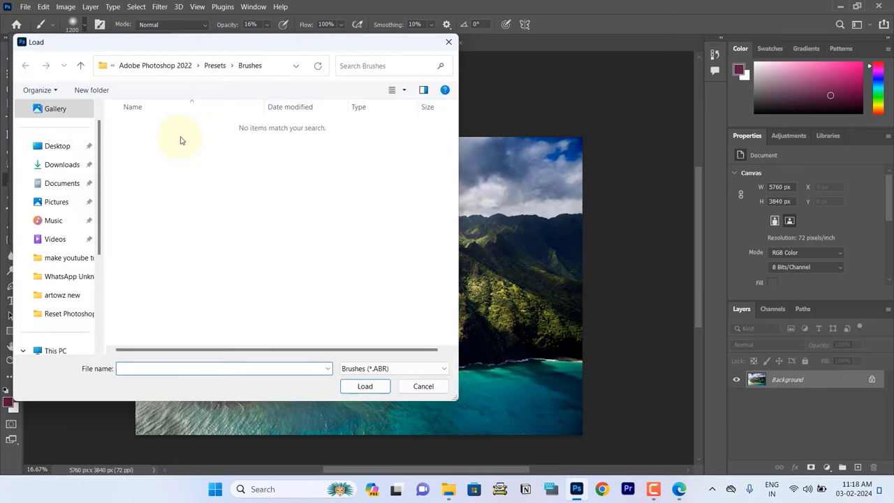
pyautogui.moveTo(100, 136); pyautogui.dragTo(112, 100)
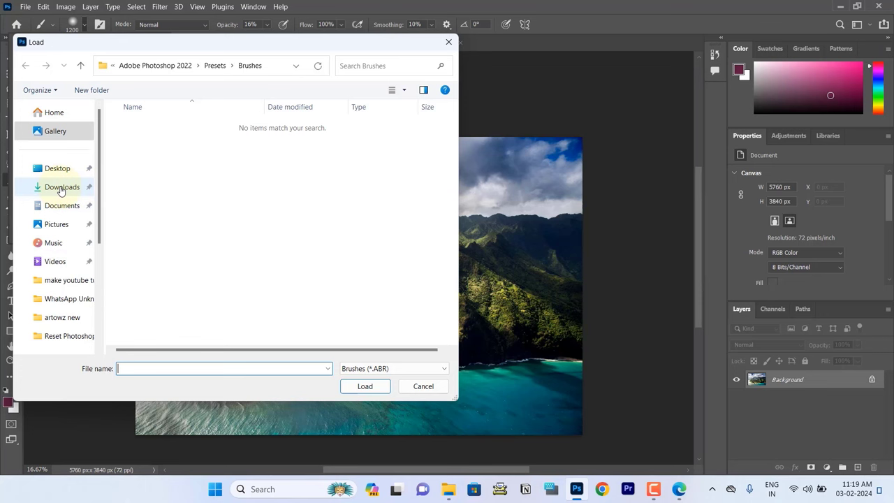
pyautogui.click(60, 187)
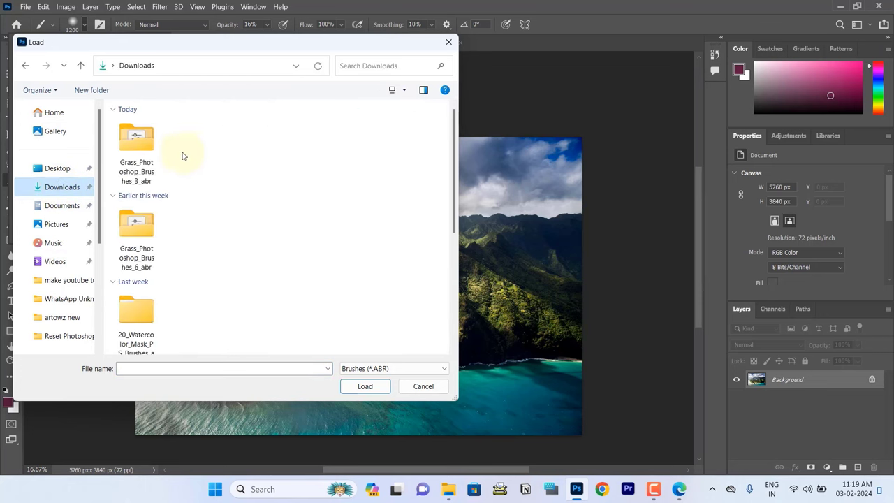
pyautogui.doubleClick(127, 227)
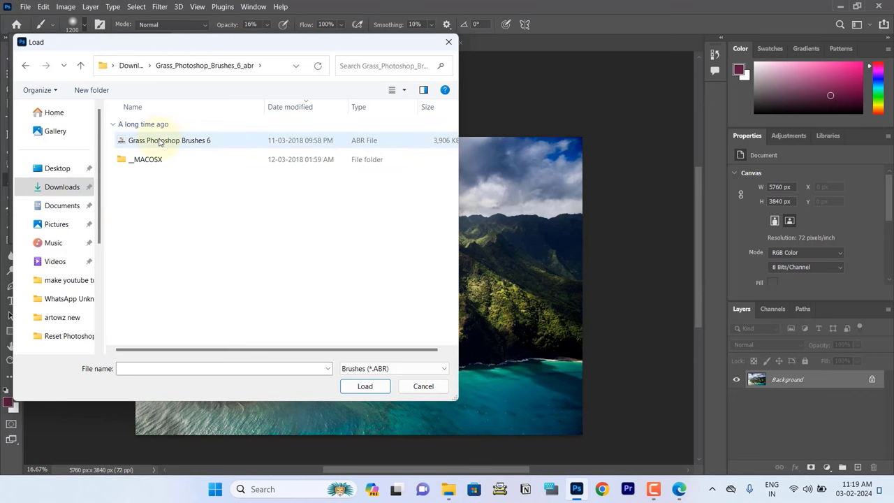
pyautogui.click(164, 144)
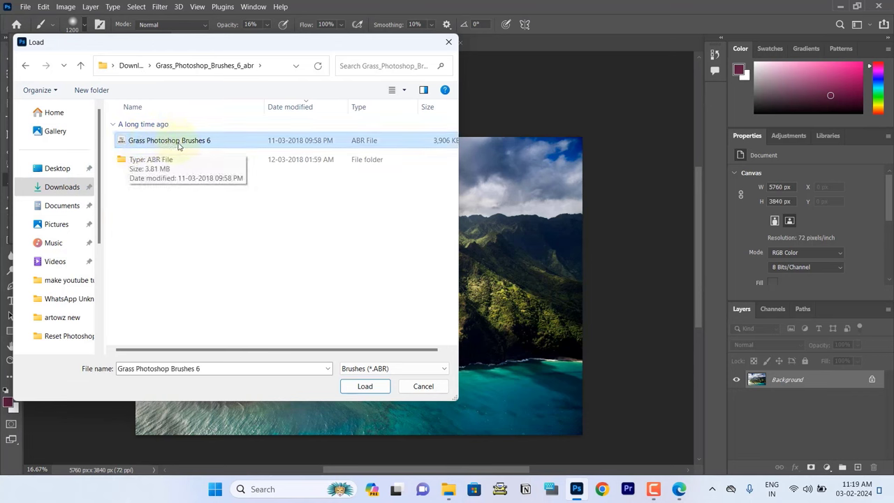
pyautogui.click(366, 386)
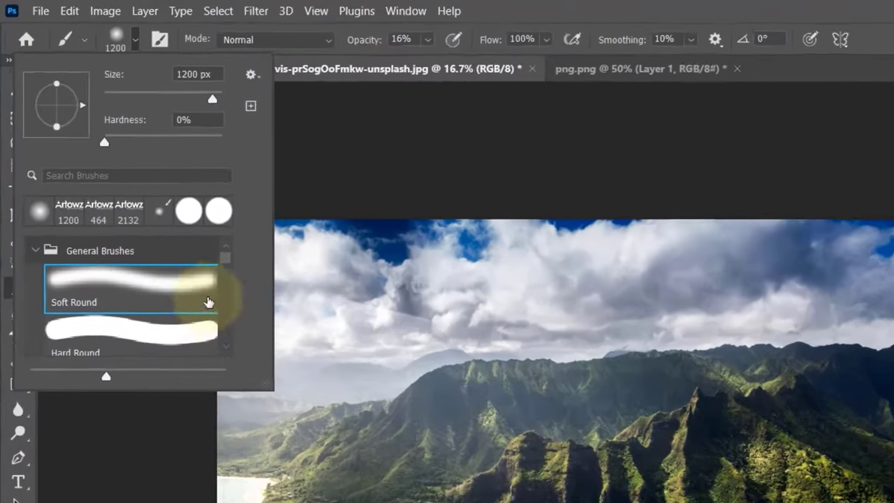
# Select 2500 px grass brush 2 from the Grass Photoshop Brushes 6 set and open the foreground Color Picker
pyautogui.scroll(-1, 209, 297)
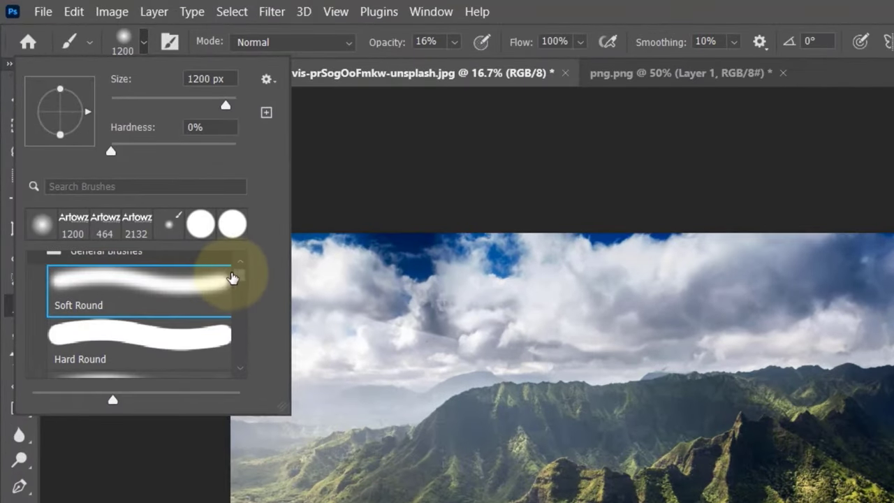
pyautogui.scroll(-2, 203, 307)
pyautogui.scroll(-3, 203, 312)
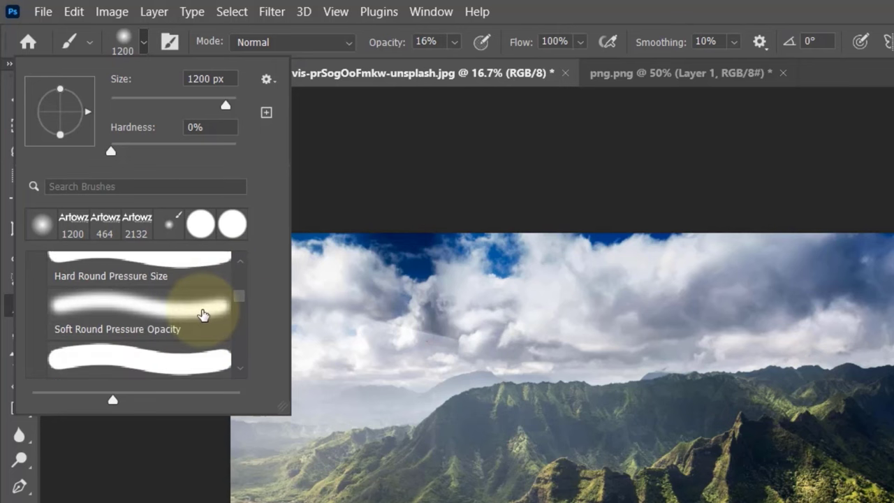
pyautogui.scroll(-2, 204, 318)
pyautogui.scroll(-5, 203, 326)
pyautogui.scroll(-3, 207, 337)
pyautogui.scroll(-1, 210, 345)
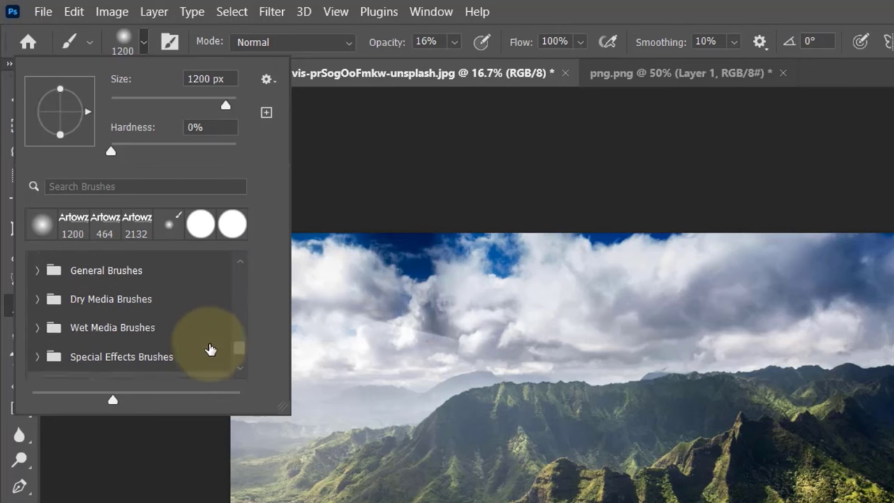
pyautogui.scroll(-2, 210, 347)
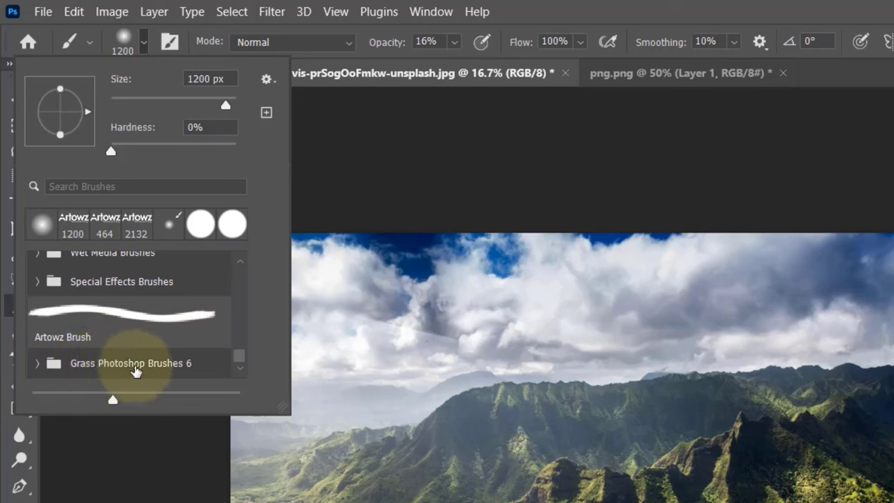
pyautogui.click(37, 365)
pyautogui.scroll(-3, 105, 315)
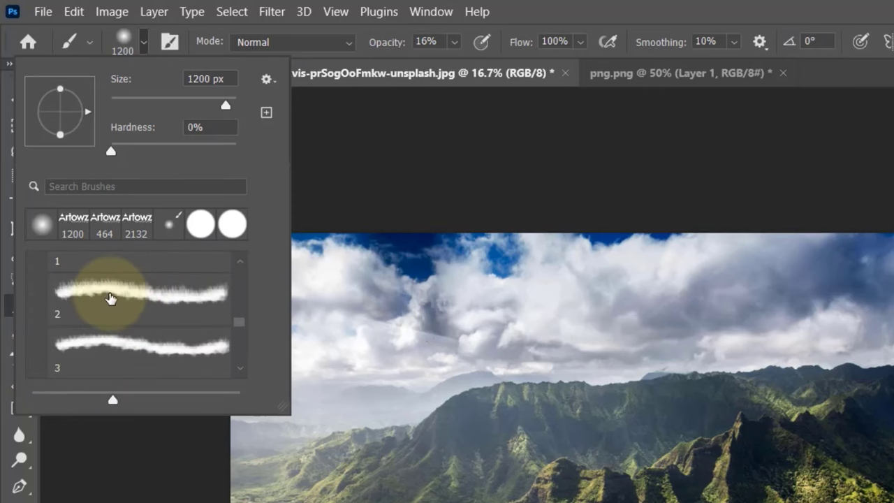
pyautogui.click(97, 292)
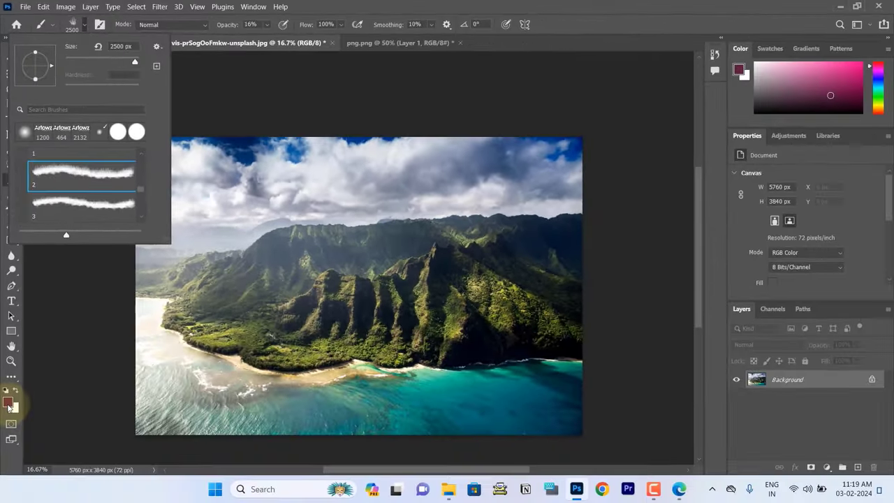
pyautogui.click(8, 403)
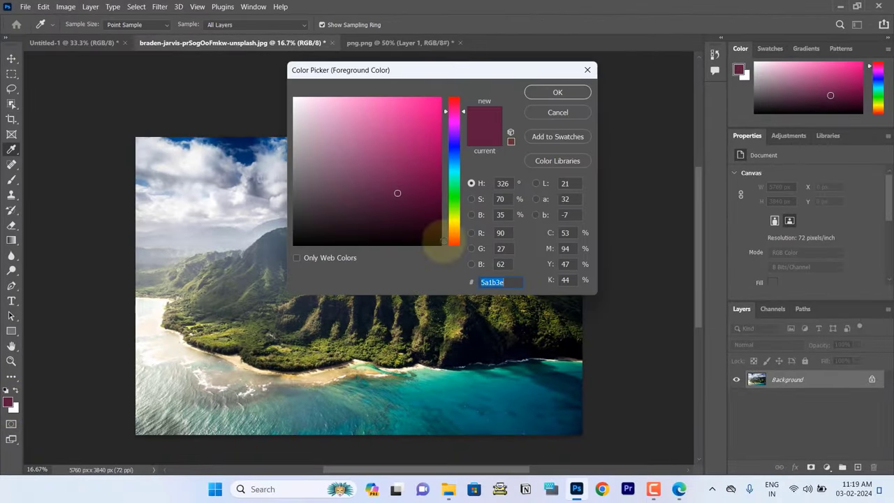
# Set the foreground colour to a bright grass green and return to the Brush tool
pyautogui.click(456, 218)
pyautogui.moveTo(455, 215); pyautogui.dragTo(454, 207)
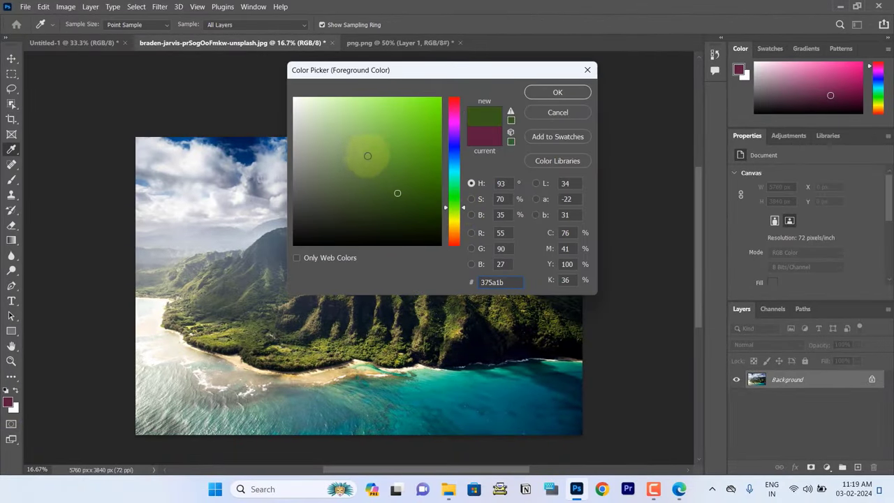
pyautogui.moveTo(397, 155)
pyautogui.mouseDown()
pyautogui.moveTo(417, 180)
pyautogui.moveTo(408, 171)
pyautogui.mouseUp()
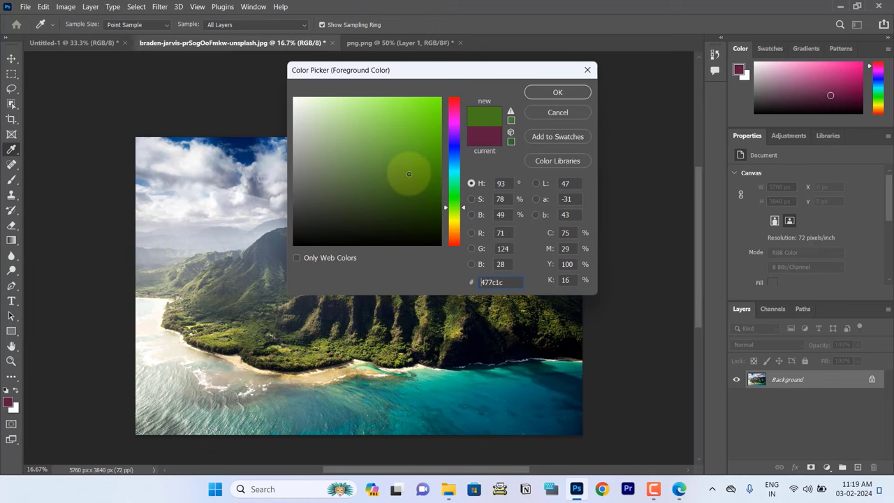
pyautogui.click(557, 92)
pyautogui.press('b')
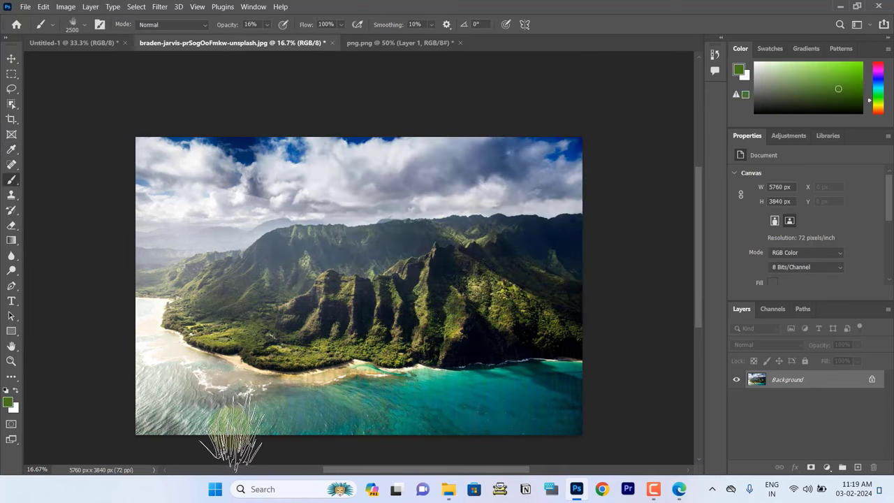
# Raise brush opacity to 100% and paint green grass across the photo's lower left
pyautogui.moveTo(230, 430); pyautogui.dragTo(200, 322)
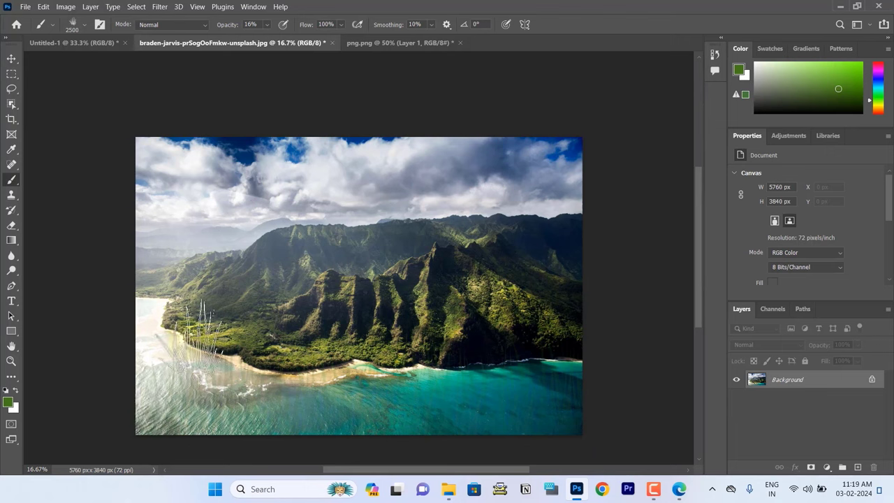
pyautogui.click(270, 25)
pyautogui.moveTo(270, 38); pyautogui.dragTo(318, 38)
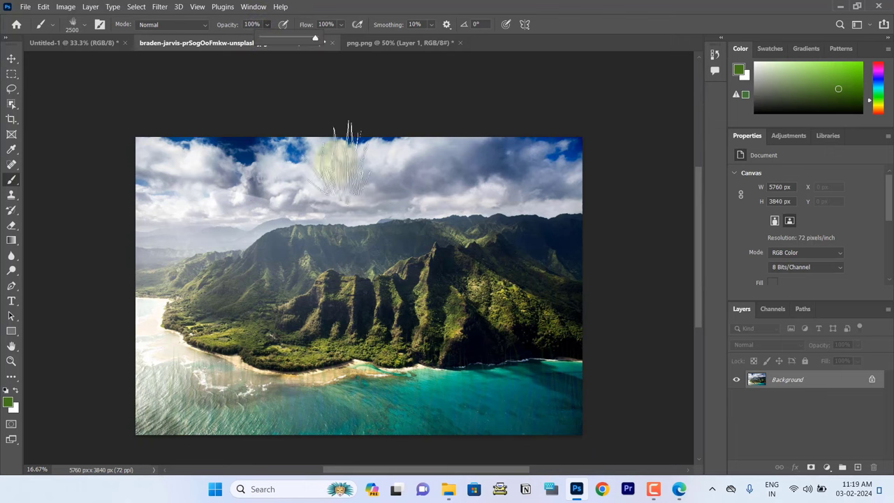
pyautogui.moveTo(230, 430)
pyautogui.mouseDown()
pyautogui.moveTo(169, 437)
pyautogui.moveTo(578, 409)
pyautogui.moveTo(239, 420)
pyautogui.moveTo(120, 310)
pyautogui.moveTo(195, 308)
pyautogui.moveTo(373, 353)
pyautogui.moveTo(634, 315)
pyautogui.mouseUp()
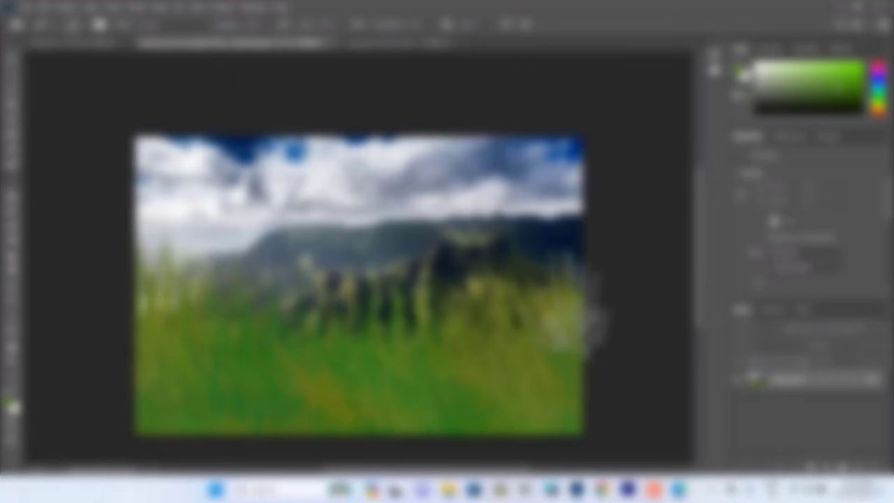
# Paint two more grass strokes along the bottom so blades reach over the central mountains
pyautogui.moveTo(147, 405)
pyautogui.mouseDown()
pyautogui.moveTo(237, 448)
pyautogui.moveTo(543, 409)
pyautogui.moveTo(559, 399)
pyautogui.moveTo(369, 419)
pyautogui.moveTo(149, 379)
pyautogui.moveTo(119, 300)
pyautogui.moveTo(161, 328)
pyautogui.moveTo(310, 358)
pyautogui.moveTo(653, 321)
pyautogui.mouseUp()
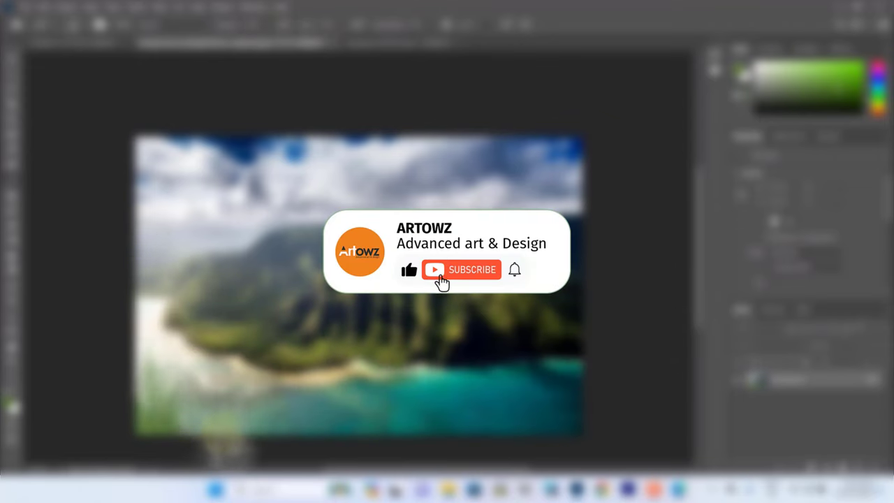
pyautogui.moveTo(608, 384)
pyautogui.mouseDown()
pyautogui.moveTo(209, 412)
pyautogui.moveTo(111, 335)
pyautogui.moveTo(116, 301)
pyautogui.moveTo(210, 335)
pyautogui.moveTo(391, 353)
pyautogui.moveTo(646, 321)
pyautogui.mouseUp()
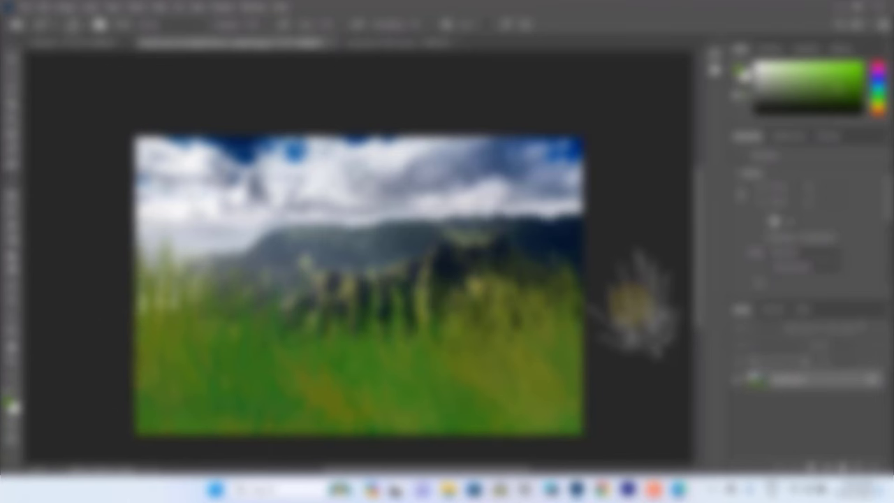